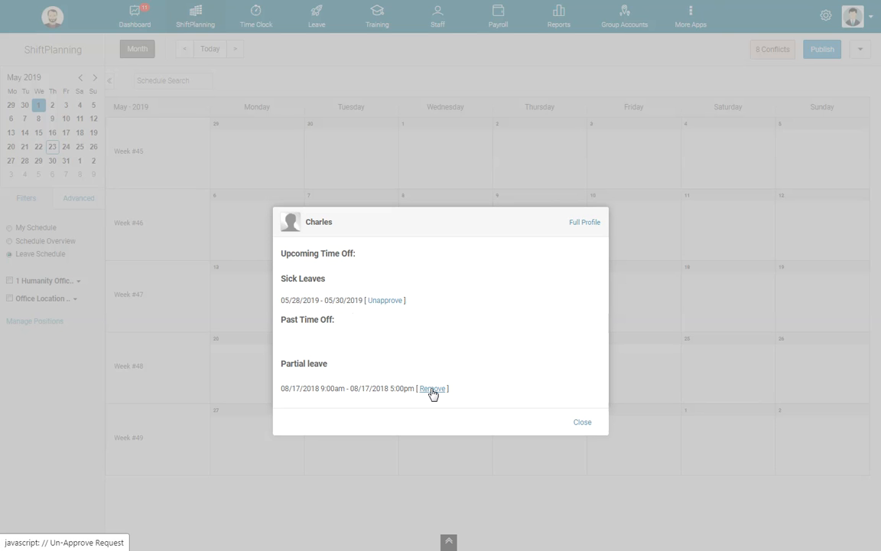
Step: Show the weekly Schedule Overview by employee and expand the positions under both locations in the filters
{"action": "left_click", "coordinate": [582, 423]}
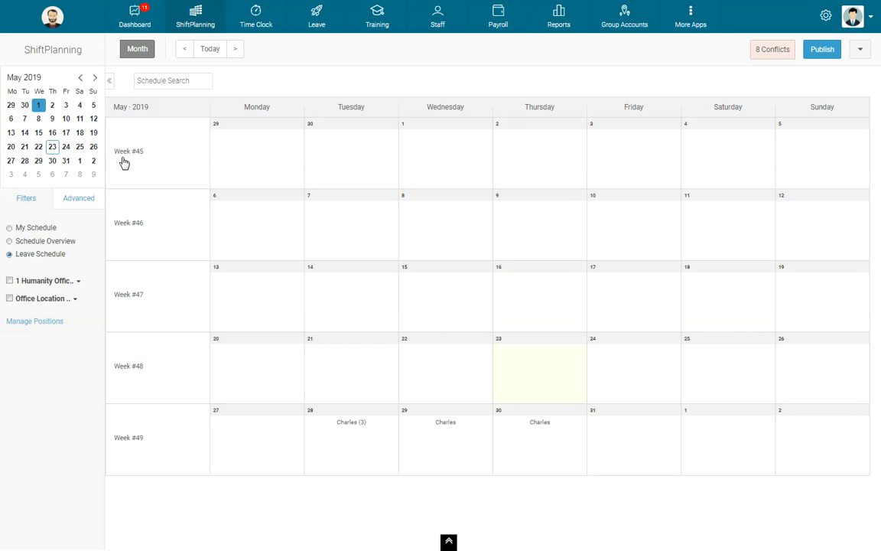
{"action": "left_click", "coordinate": [47, 243]}
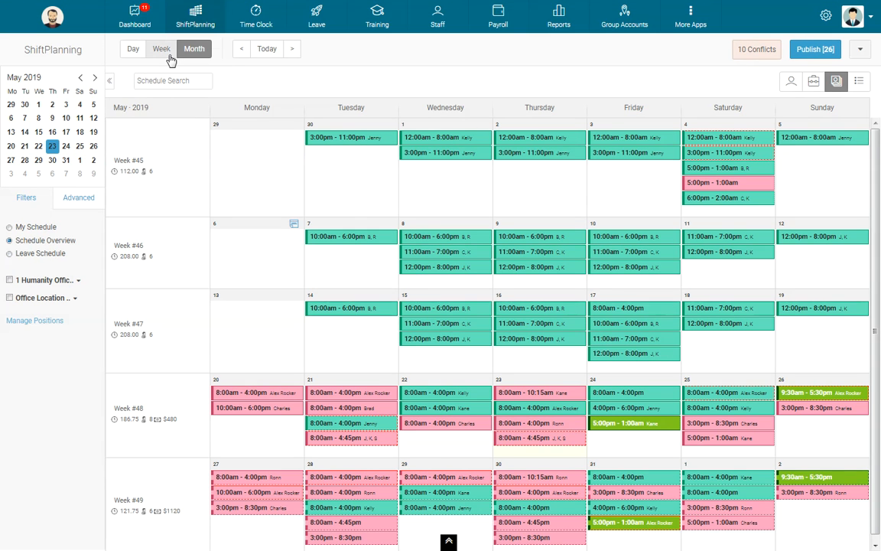
{"action": "left_click", "coordinate": [169, 57]}
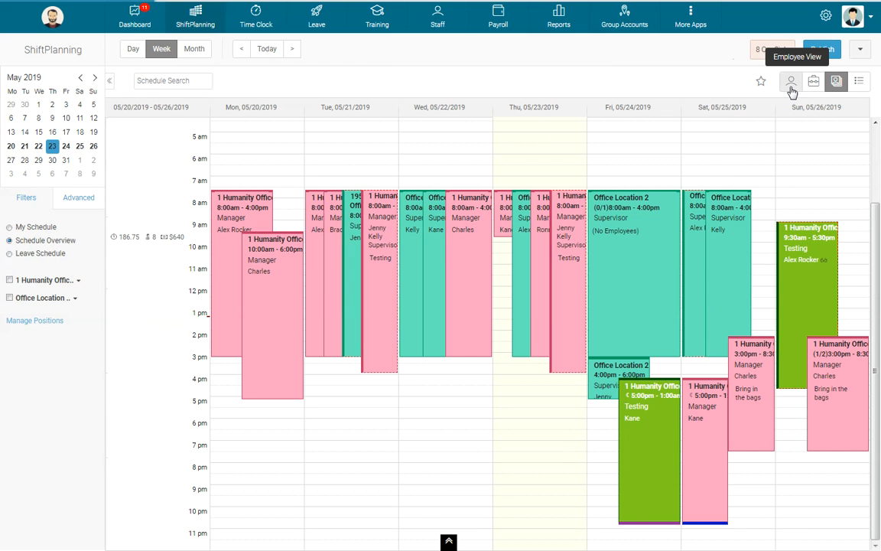
{"action": "left_click", "coordinate": [792, 84]}
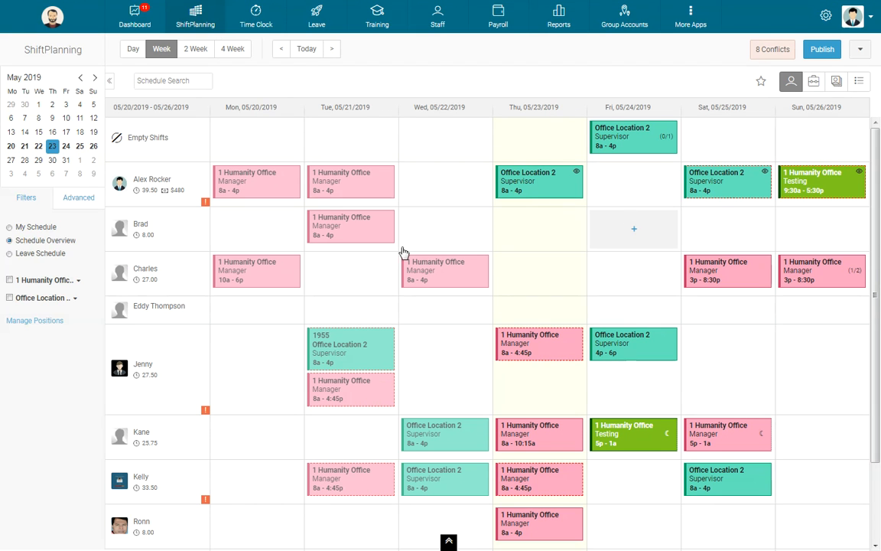
{"action": "left_click", "coordinate": [80, 282]}
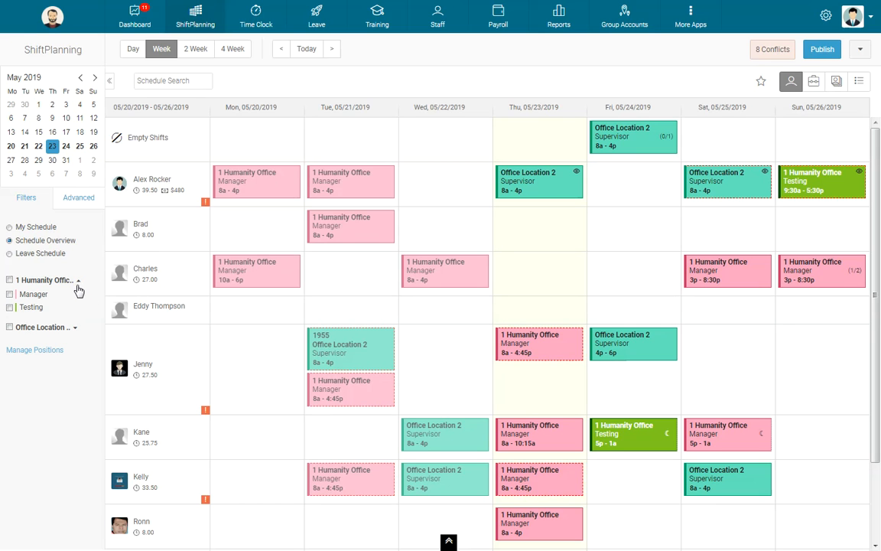
{"action": "left_click", "coordinate": [74, 328]}
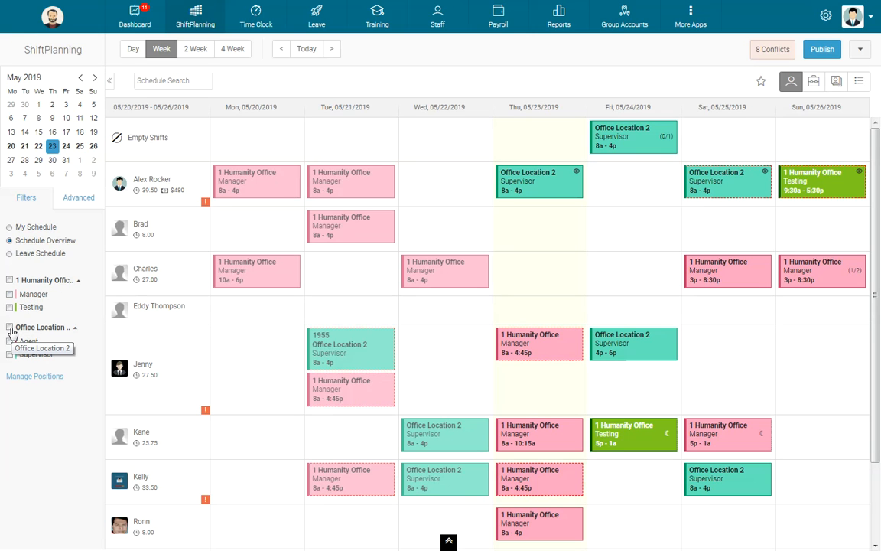
Step: Open the staff Locations & Positions page and examine the primary location
{"action": "left_click", "coordinate": [449, 17]}
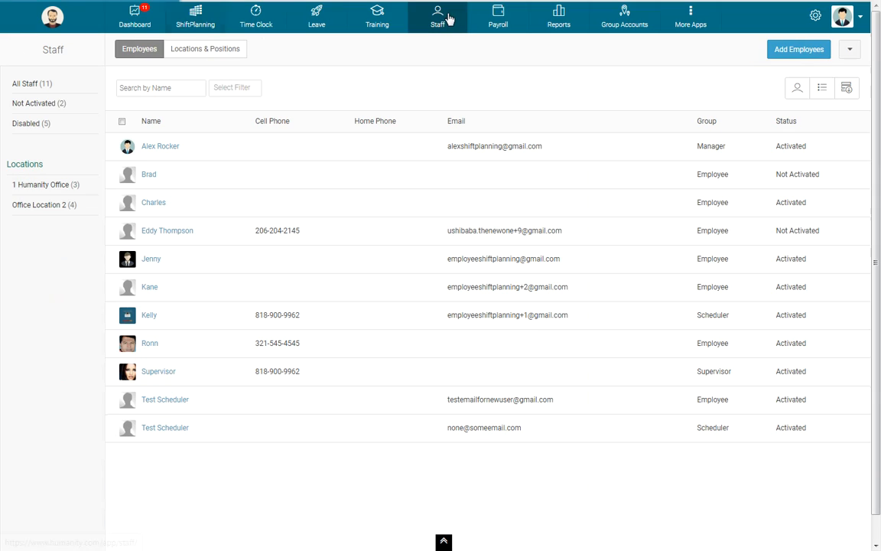
{"action": "left_click", "coordinate": [216, 49]}
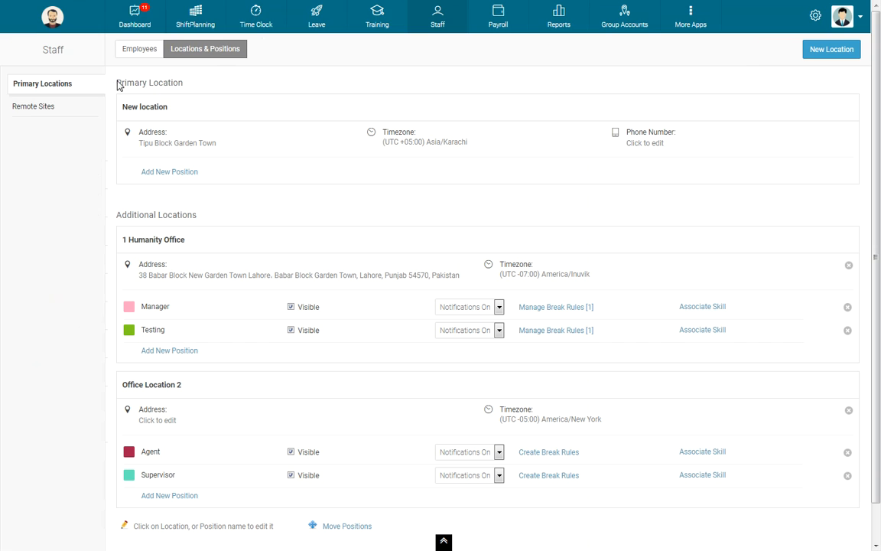
{"action": "left_click_drag", "start_coordinate": [118, 86], "coordinate": [187, 89]}
{"action": "left_click", "coordinate": [164, 101]}
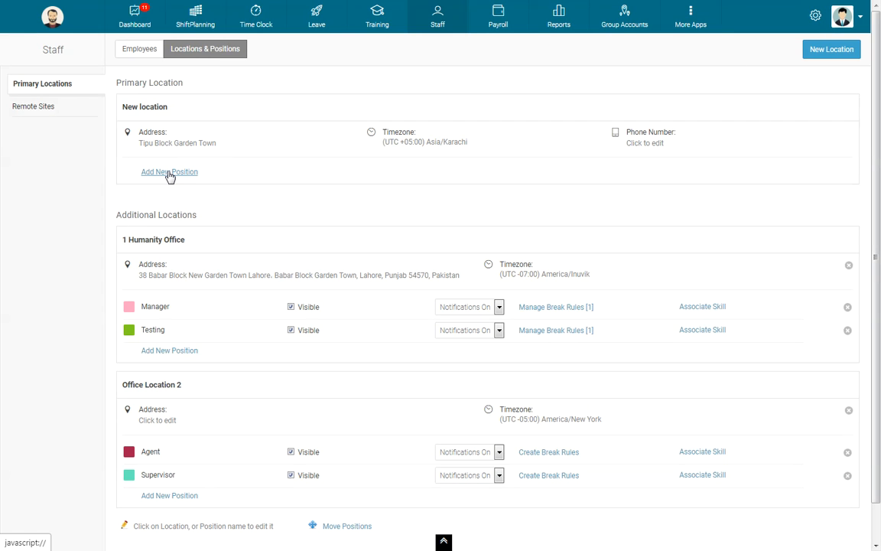
{"action": "left_click", "coordinate": [198, 244]}
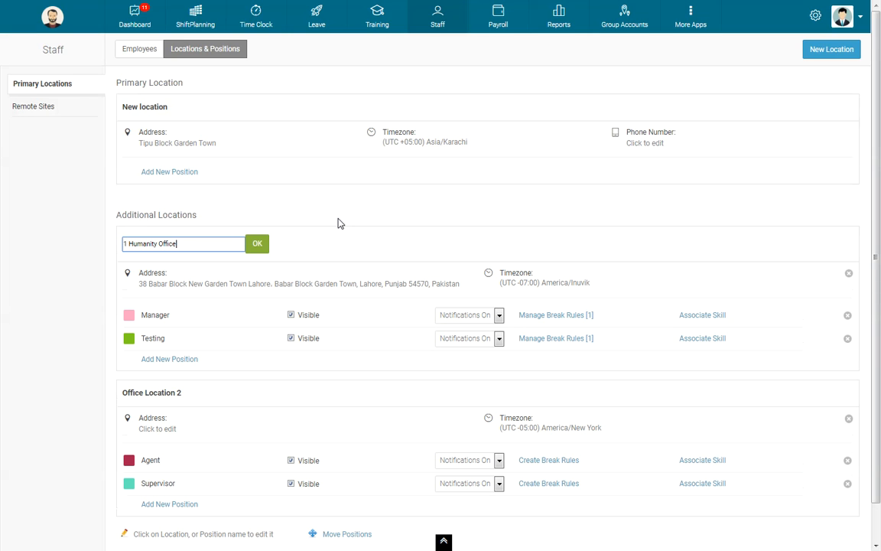
{"action": "scroll", "coordinate": [214, 279], "scroll_direction": "down", "scroll_amount": 1}
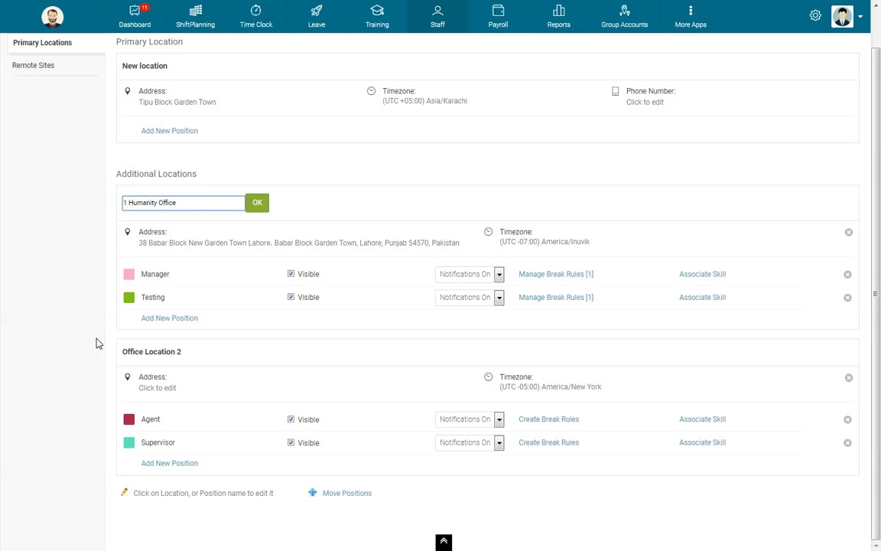
{"action": "scroll", "coordinate": [96, 344], "scroll_direction": "up", "scroll_amount": 1}
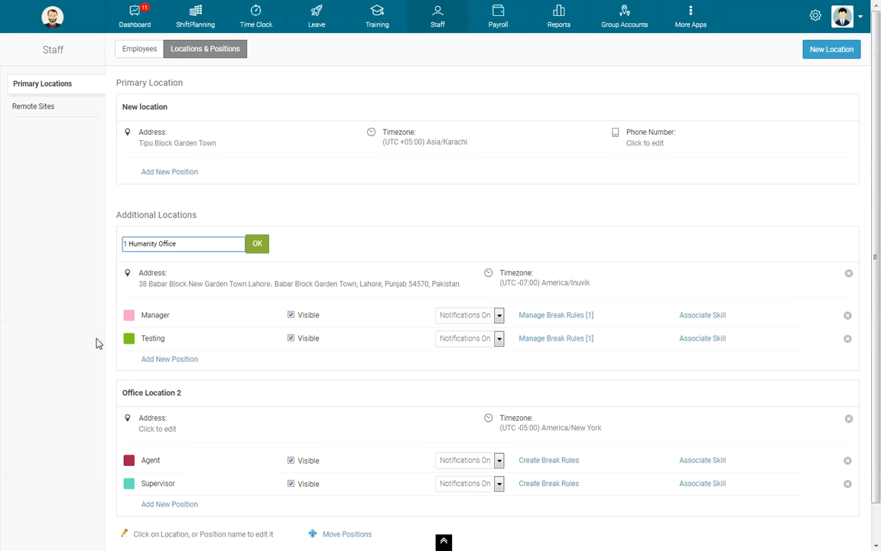
Step: Add a position named "New Postion here" to the primary location
{"action": "left_click", "coordinate": [183, 173]}
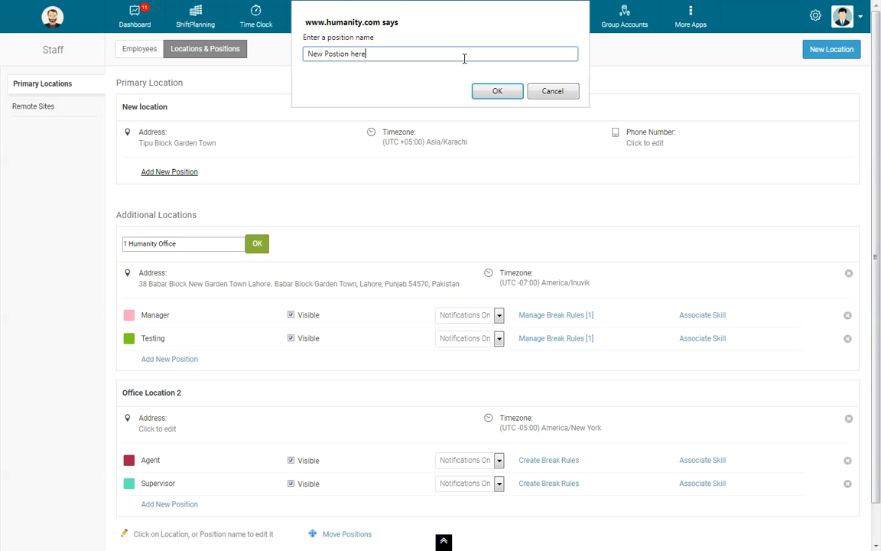
{"action": "left_click", "coordinate": [482, 91]}
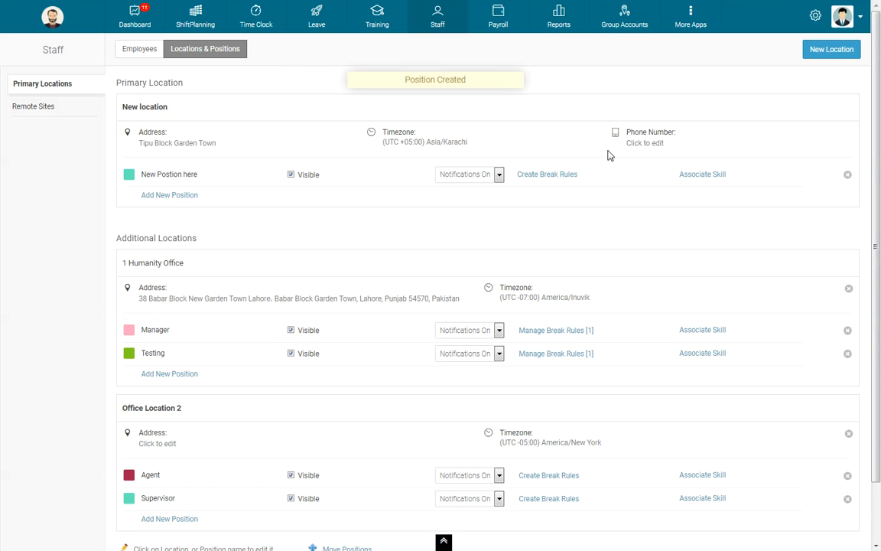
Step: Compare how the new primary-location position is listed in the schedule filters and on the Locations & Positions page
{"action": "left_click", "coordinate": [199, 26]}
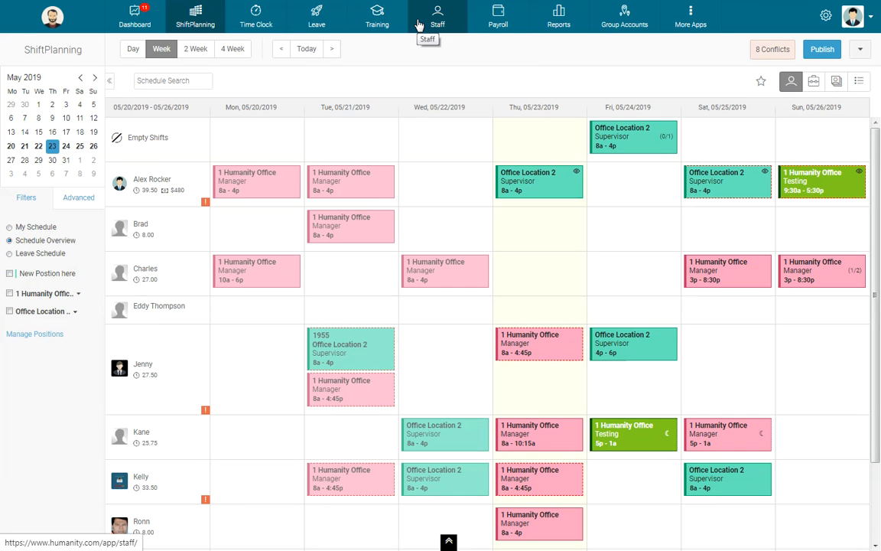
{"action": "left_click", "coordinate": [421, 58]}
{"action": "left_click", "coordinate": [242, 55]}
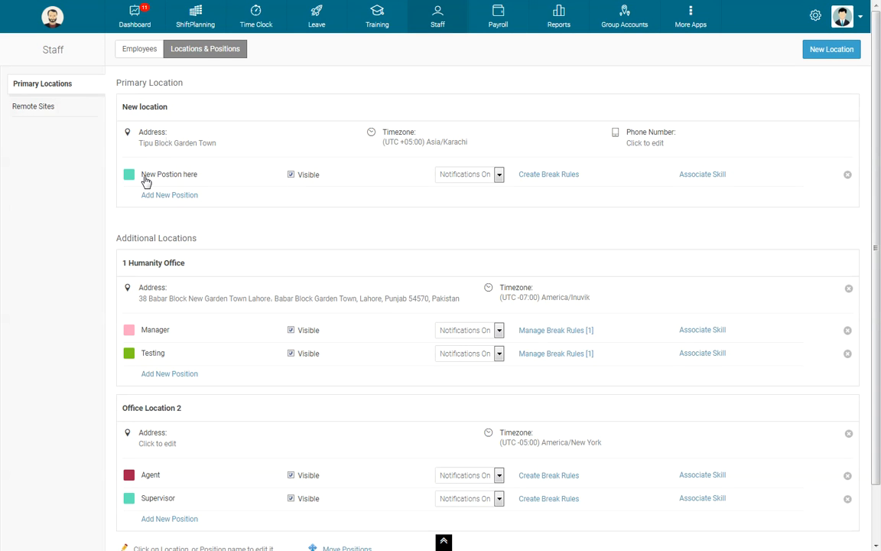
{"action": "left_click", "coordinate": [198, 22]}
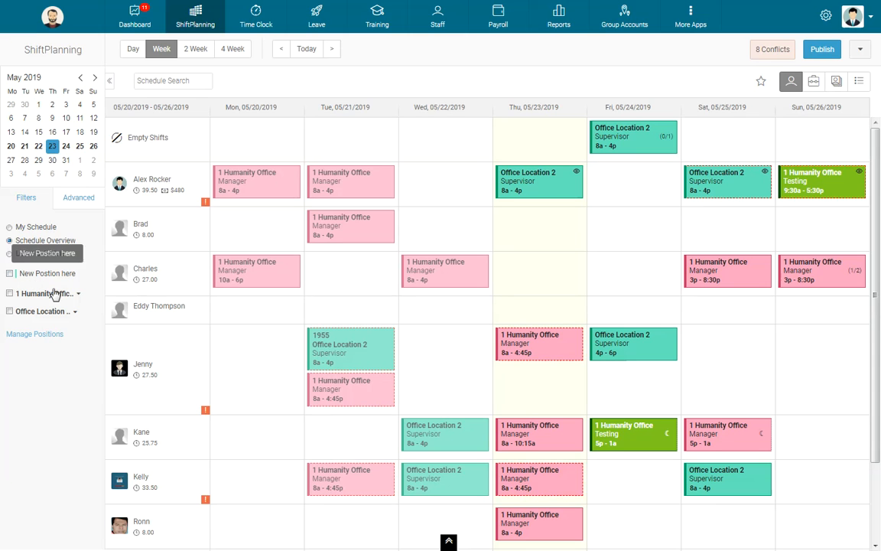
Step: Expand 1 Humanity Office and Office Location 2 in the schedule filters to examine the positions grouped under each
{"action": "left_click", "coordinate": [77, 294]}
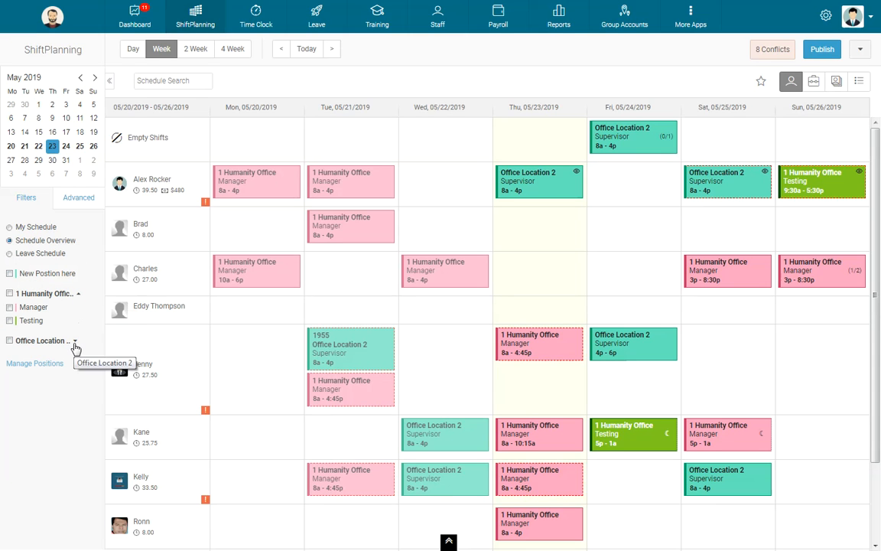
{"action": "left_click", "coordinate": [75, 341]}
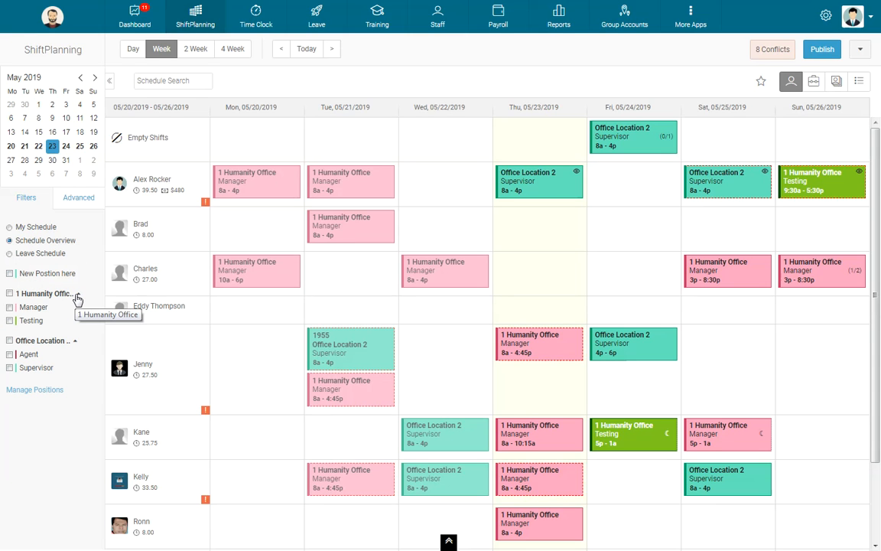
{"action": "left_click", "coordinate": [76, 295]}
{"action": "left_click", "coordinate": [77, 313]}
{"action": "left_click", "coordinate": [77, 313]}
{"action": "left_click", "coordinate": [80, 296]}
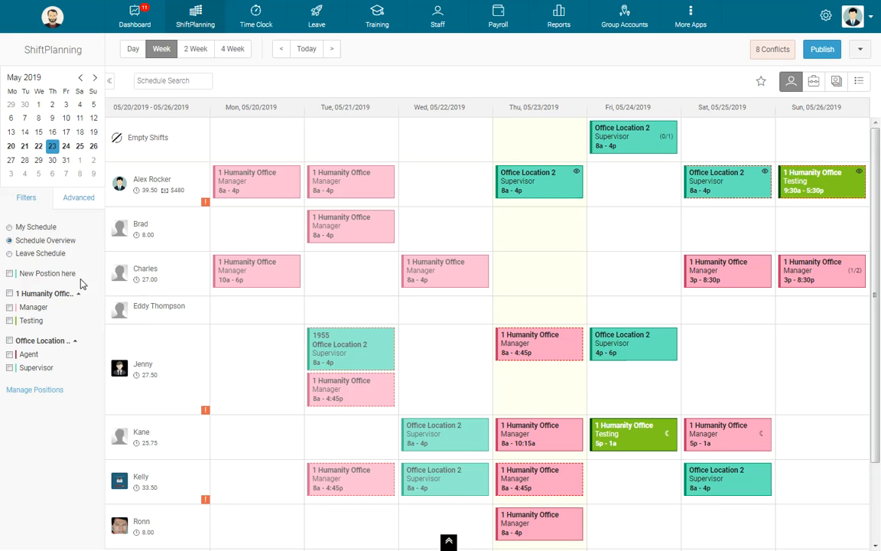
Step: Rename the primary location's "New Postion here" position to "PL"
{"action": "left_click", "coordinate": [439, 23]}
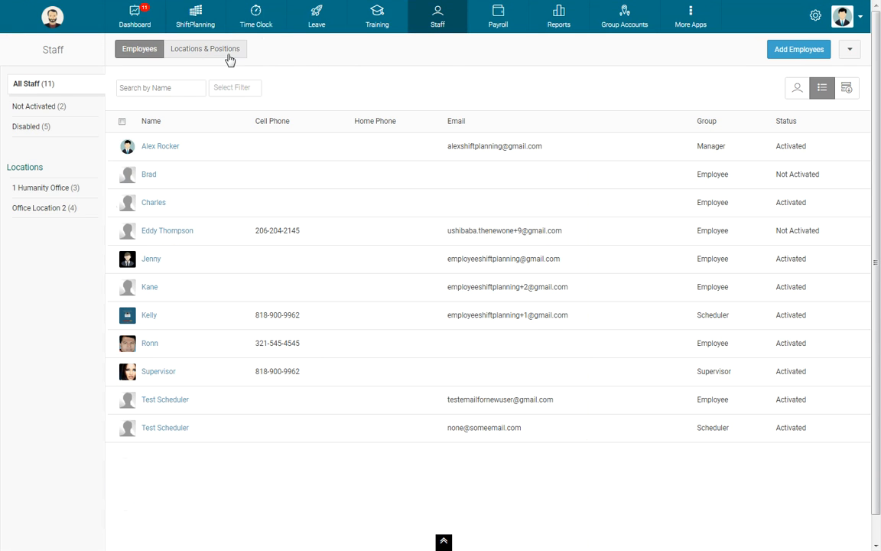
{"action": "left_click", "coordinate": [205, 49]}
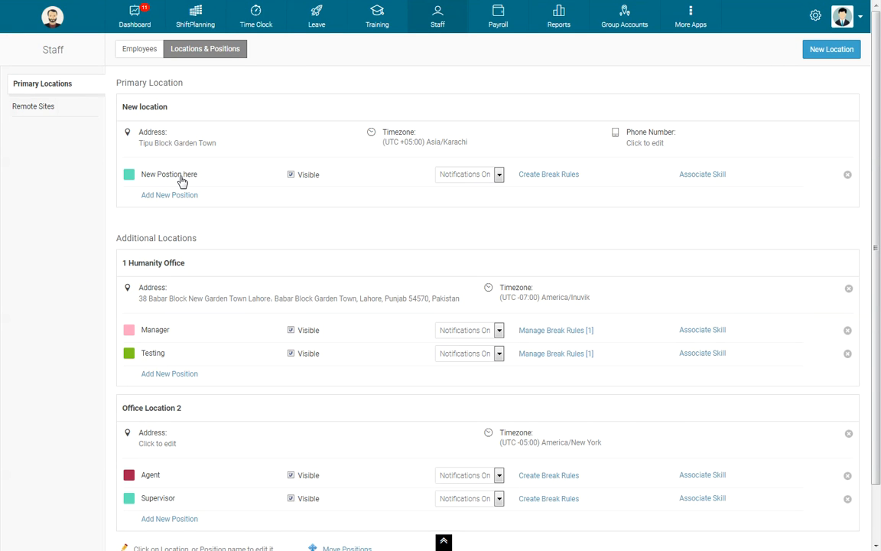
{"action": "left_click", "coordinate": [182, 182]}
{"action": "triple_click", "coordinate": [182, 177]}
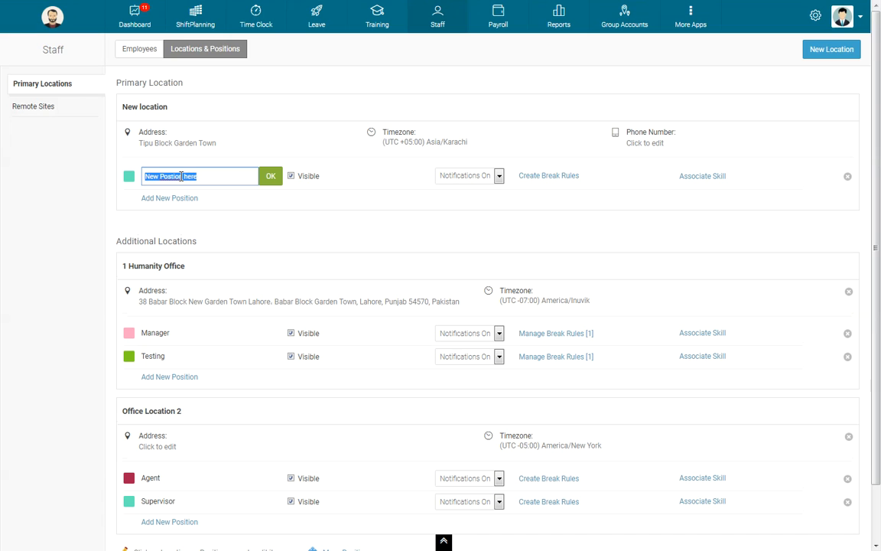
{"action": "type", "text": "PL"}
{"action": "left_click", "coordinate": [267, 179]}
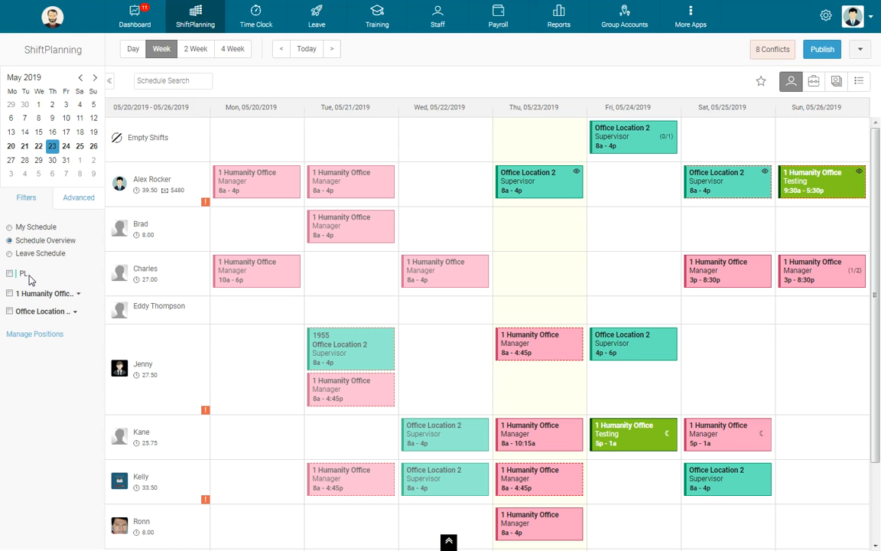
Step: Filter the weekly schedule by the Manager position of 1 Humanity Office
{"action": "left_click", "coordinate": [80, 295]}
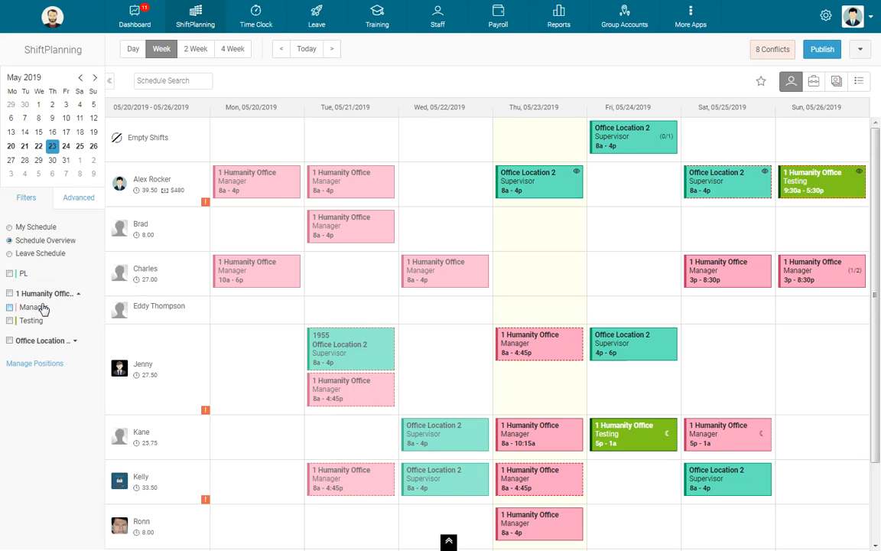
{"action": "left_click", "coordinate": [44, 308]}
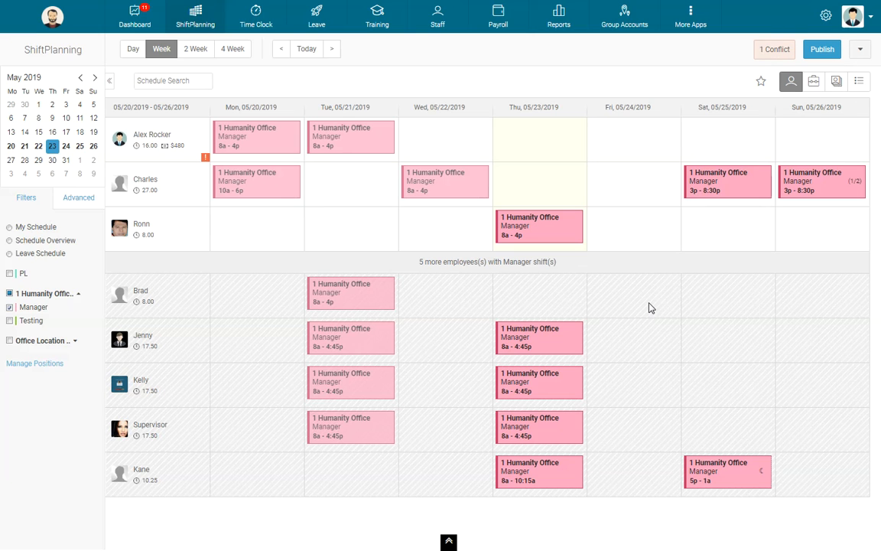
{"action": "left_click", "coordinate": [859, 50]}
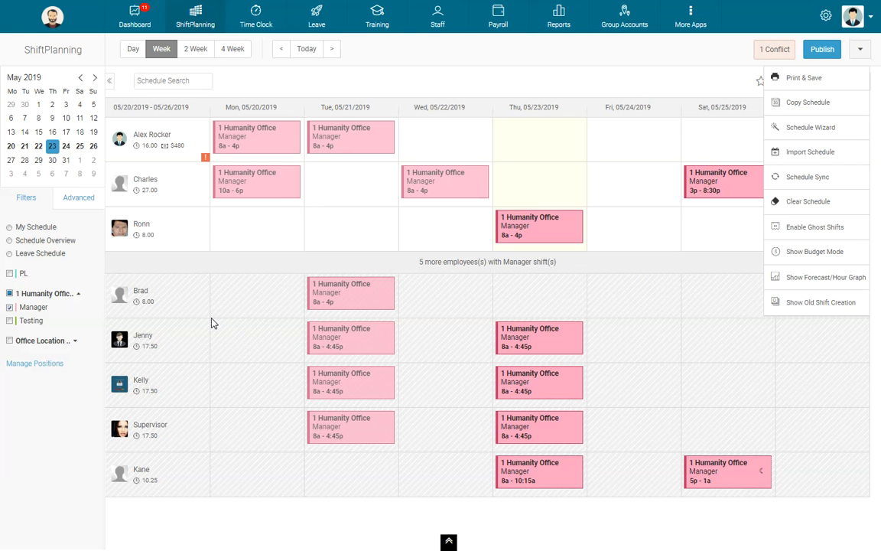
{"action": "left_click", "coordinate": [558, 304]}
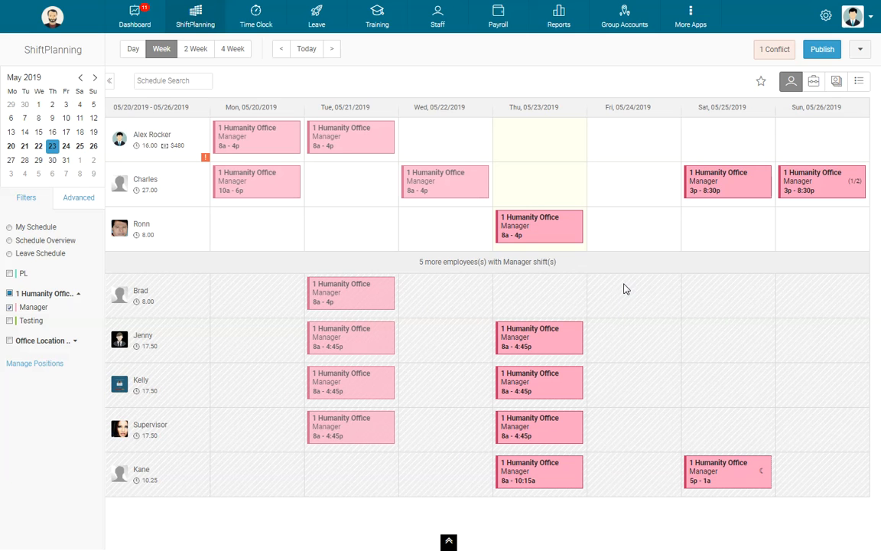
Step: Switch the schedule filter from Manager to the Testing position of 1 Humanity Office
{"action": "left_click", "coordinate": [9, 307]}
{"action": "left_click", "coordinate": [10, 321]}
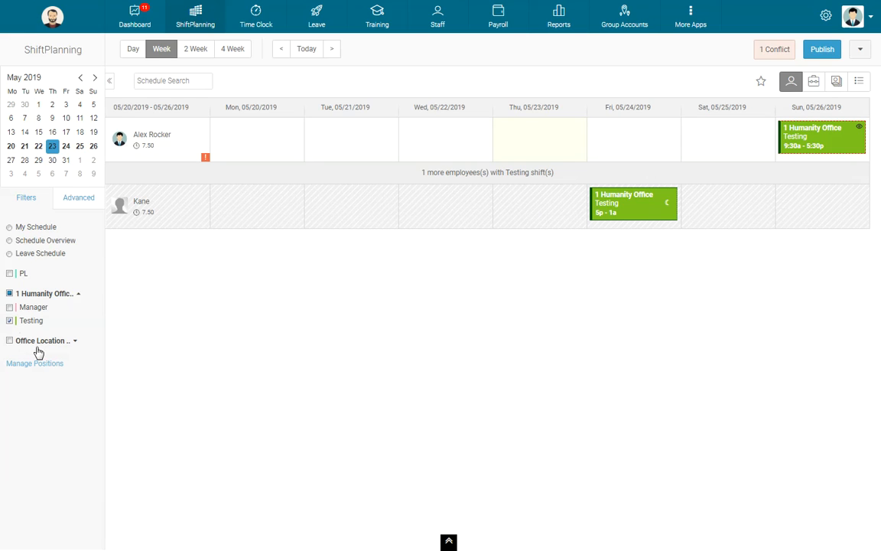
Step: Filter the schedule by Office Location 2's Supervisor position together with 1 Humanity Office's Manager position
{"action": "left_click", "coordinate": [74, 341]}
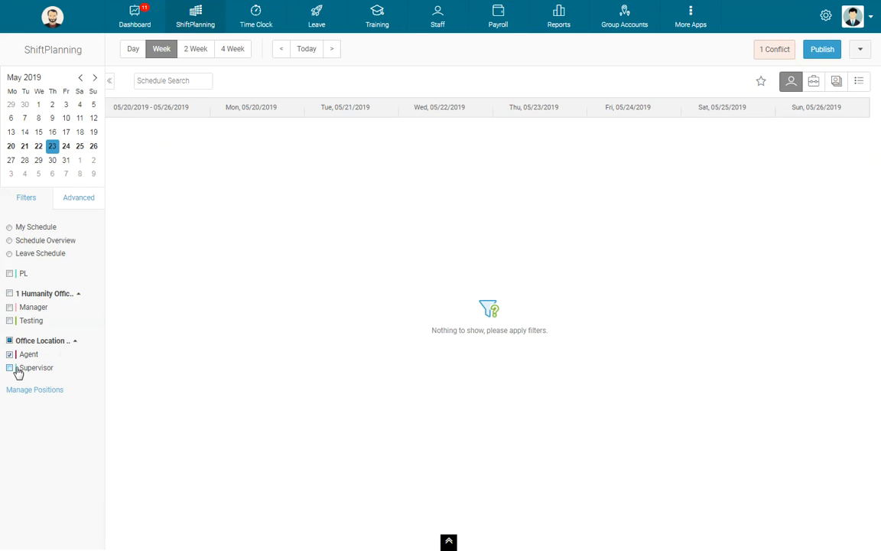
{"action": "left_click", "coordinate": [10, 368]}
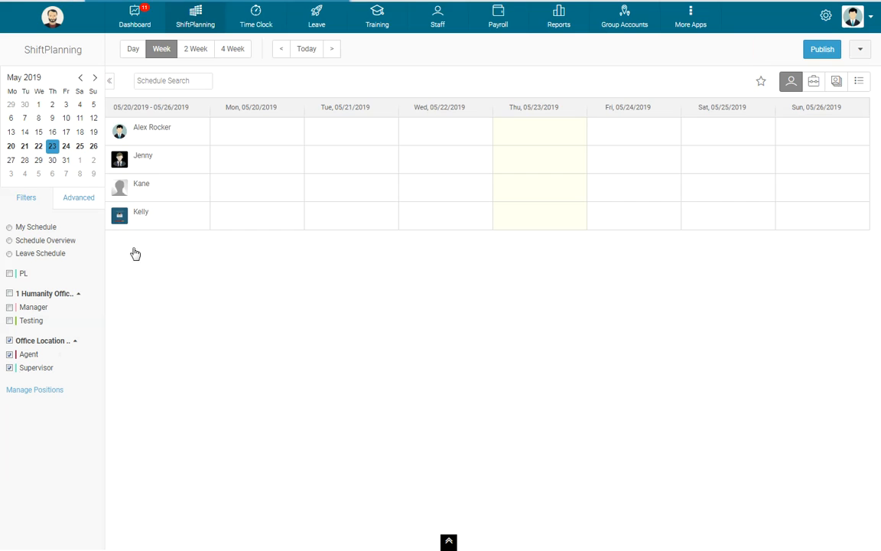
{"action": "left_click", "coordinate": [11, 356]}
{"action": "left_click", "coordinate": [10, 307]}
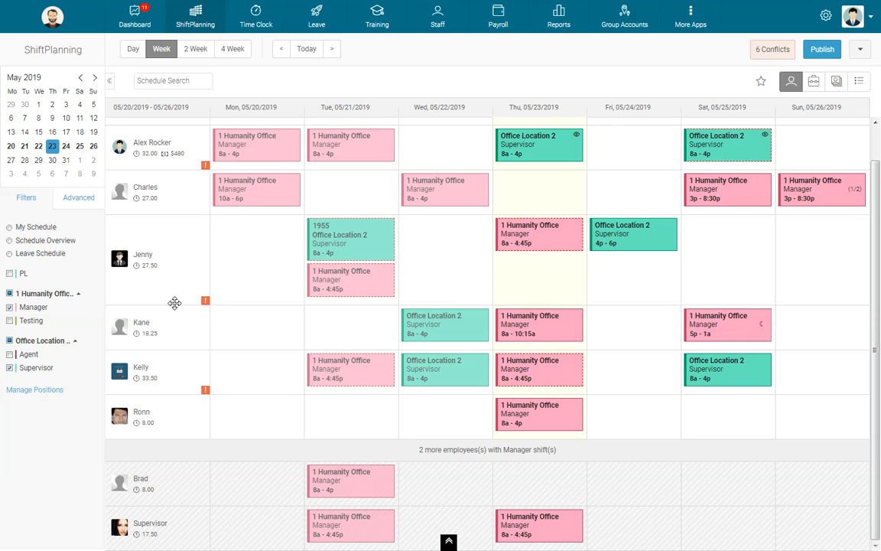
Step: View the filtered schedule grouped by position, and return to the Employee View
{"action": "left_click", "coordinate": [815, 81]}
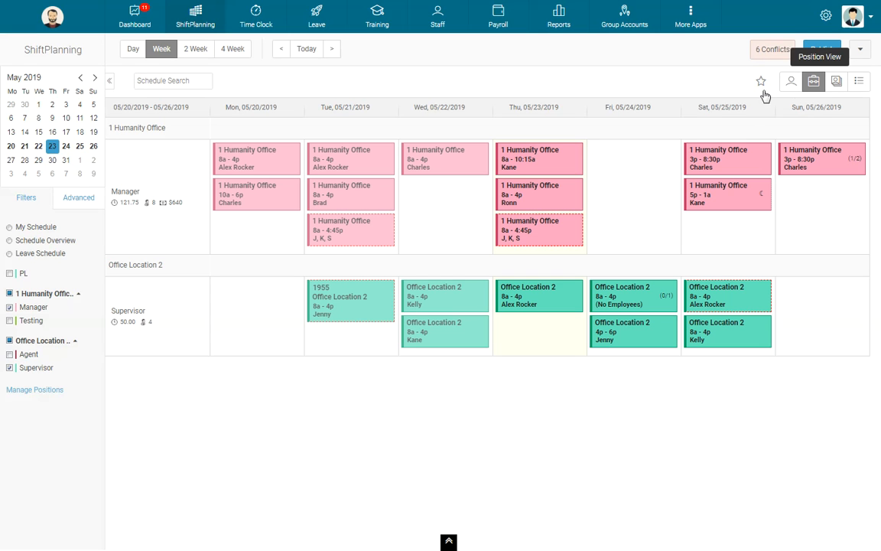
{"action": "left_click", "coordinate": [791, 84]}
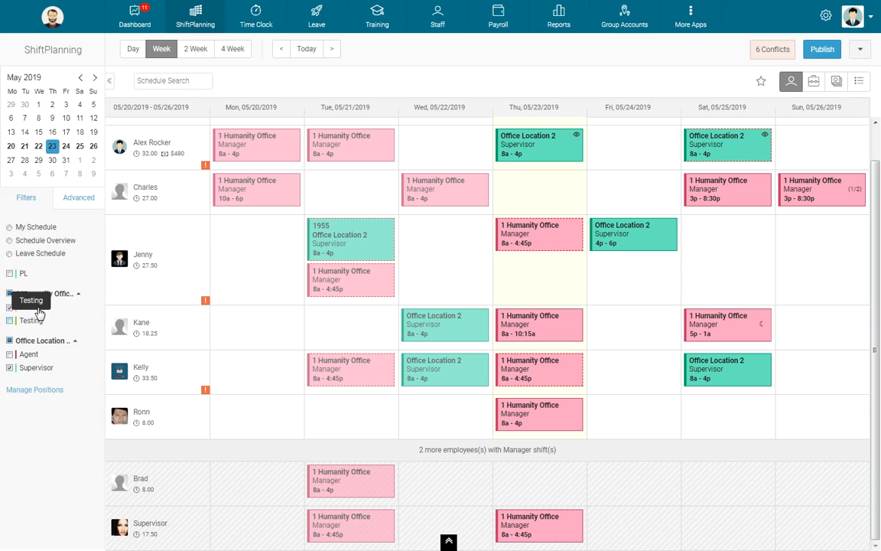
Step: Turn on Budget Mode for the weekly schedule
{"action": "left_click", "coordinate": [860, 50]}
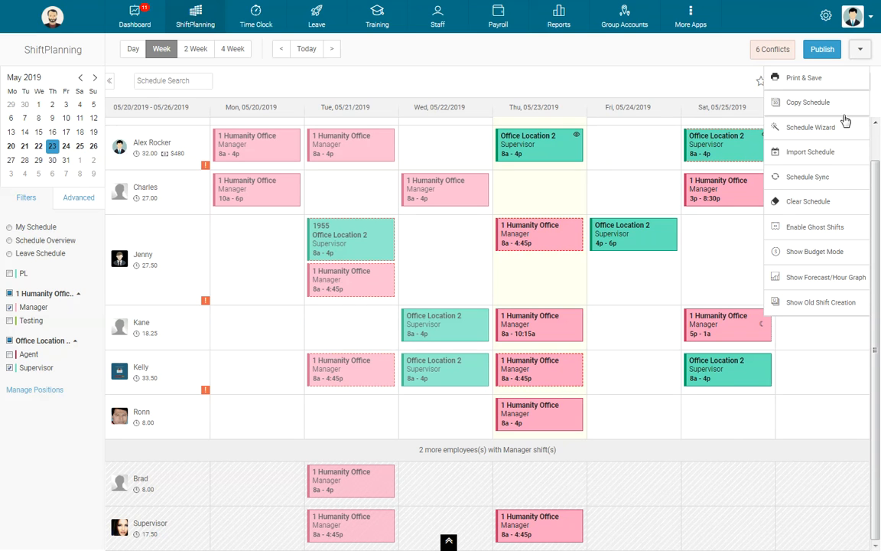
{"action": "left_click", "coordinate": [826, 252]}
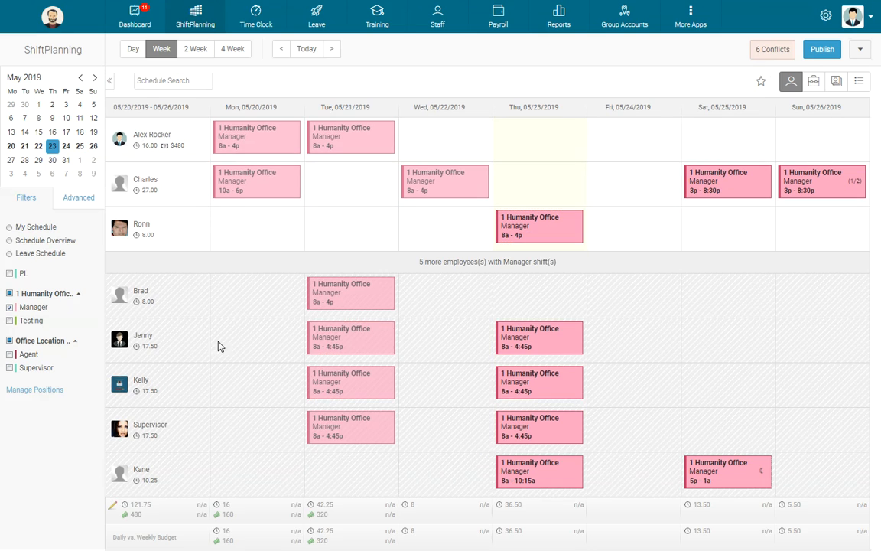
Step: Replace the Manager filter with Office Location 2's Supervisor position, and return to the Schedule Overview
{"action": "left_click", "coordinate": [11, 307]}
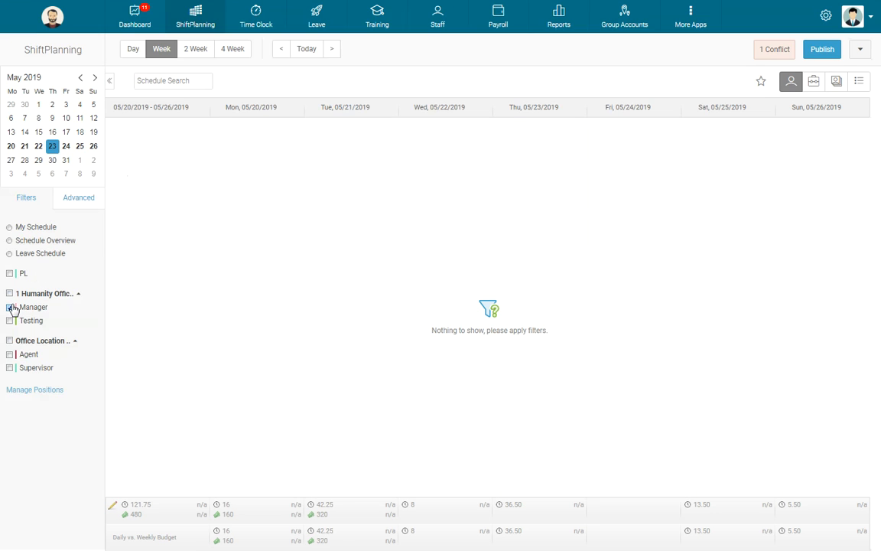
{"action": "left_click", "coordinate": [10, 355]}
{"action": "left_click", "coordinate": [10, 368]}
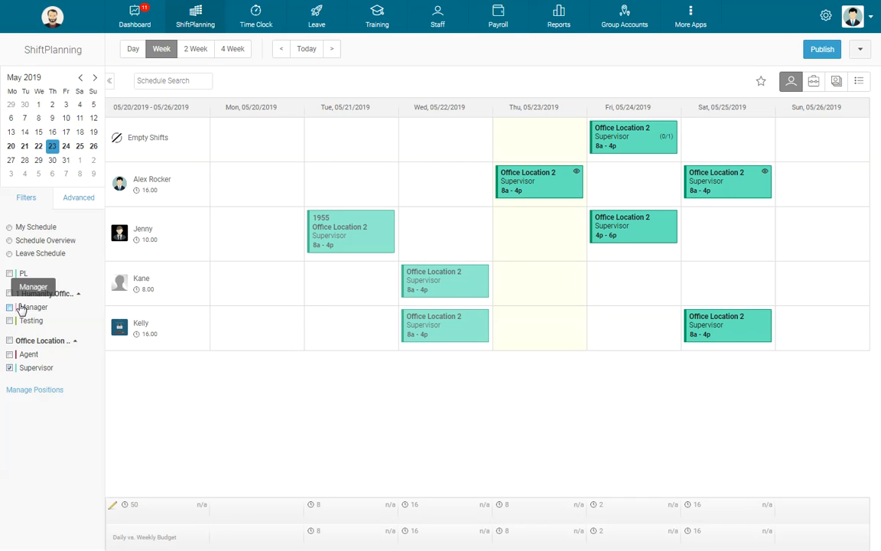
{"action": "left_click", "coordinate": [10, 241]}
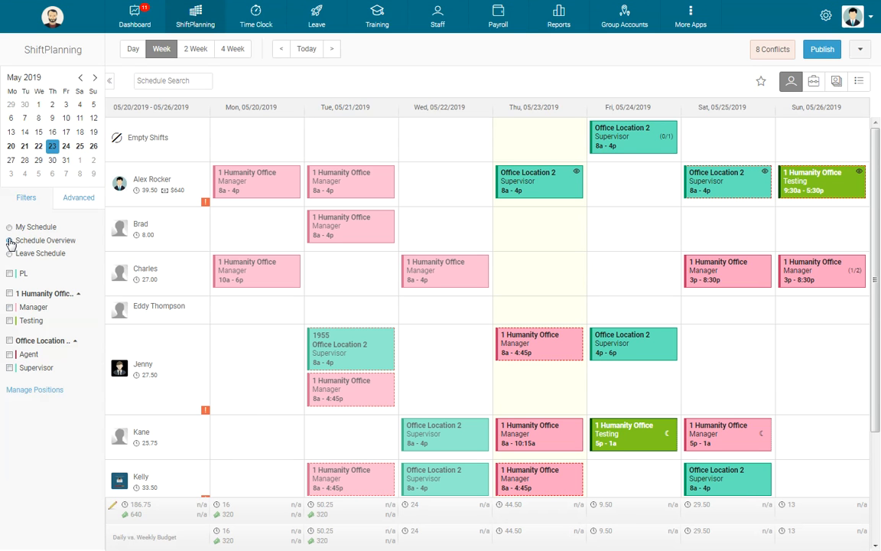
Step: View the schedule filtered by all 1 Humanity Office positions and by the Supervisor and Manager positions, ending on the Schedule Overview
{"action": "left_click", "coordinate": [10, 294]}
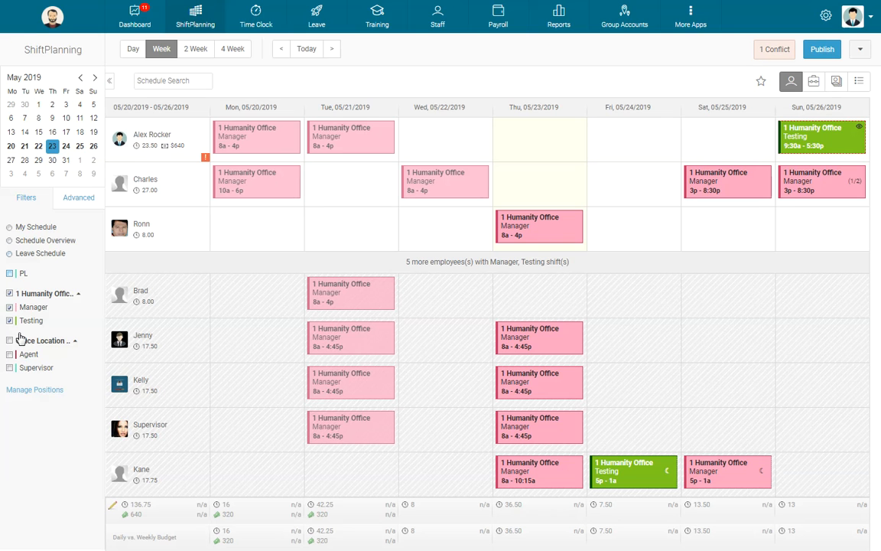
{"action": "left_click", "coordinate": [10, 368]}
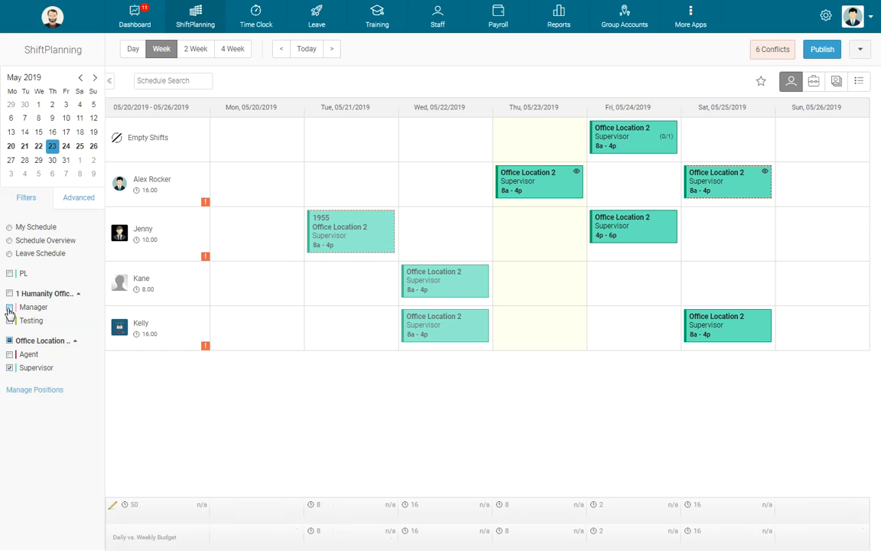
{"action": "left_click", "coordinate": [10, 308]}
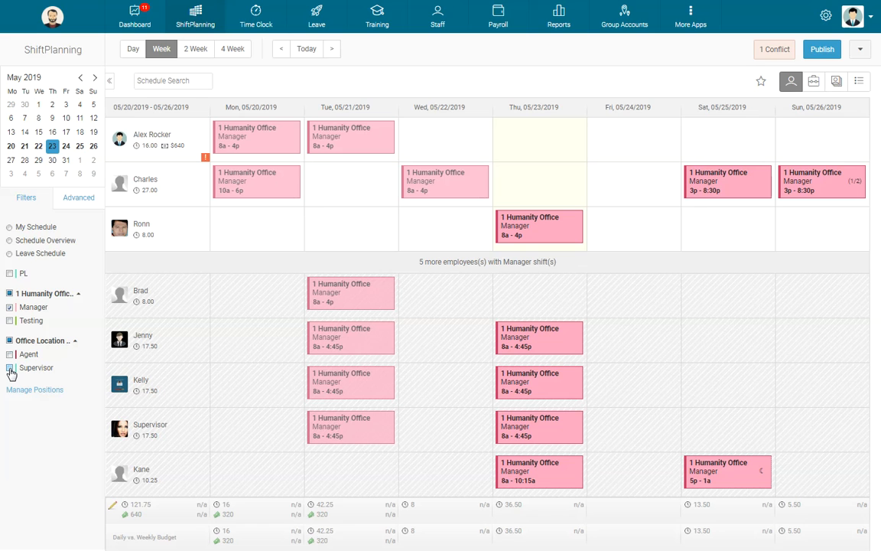
{"action": "left_click", "coordinate": [36, 242]}
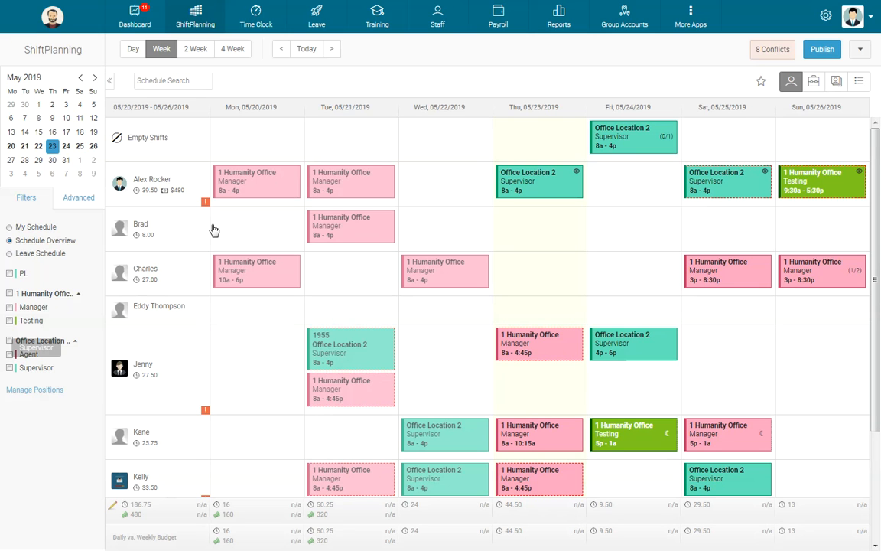
Step: Review the primary and additional locations with their positions on the position management page, and return to ShiftPlanning
{"action": "left_click", "coordinate": [38, 391]}
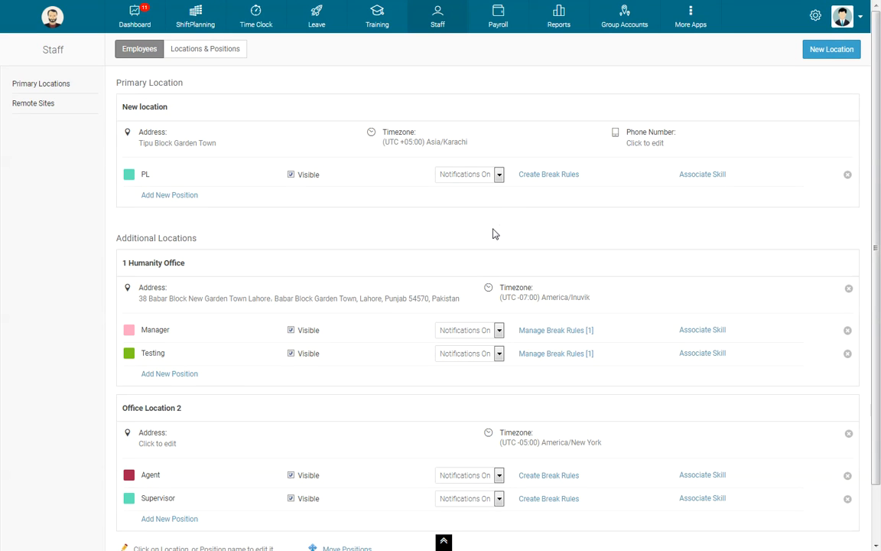
{"action": "left_click", "coordinate": [218, 54]}
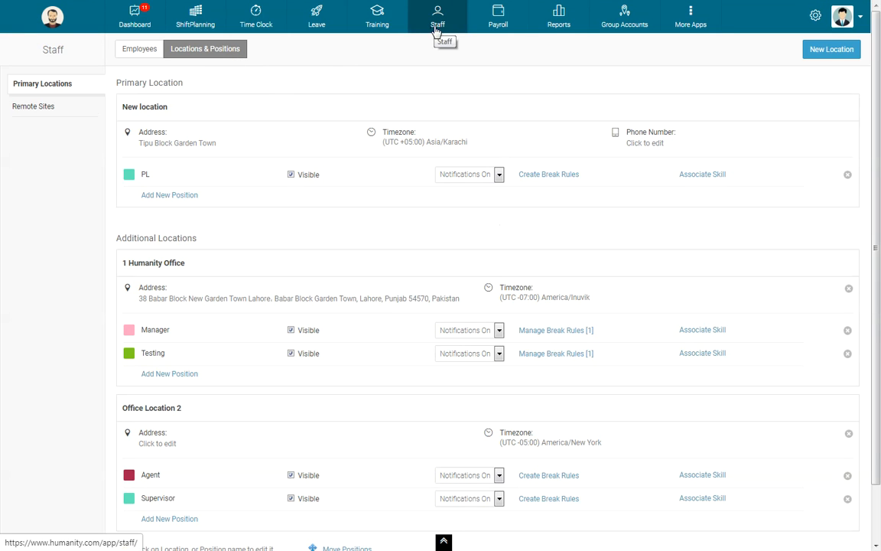
{"action": "scroll", "coordinate": [878, 154], "scroll_direction": "down", "scroll_amount": 2}
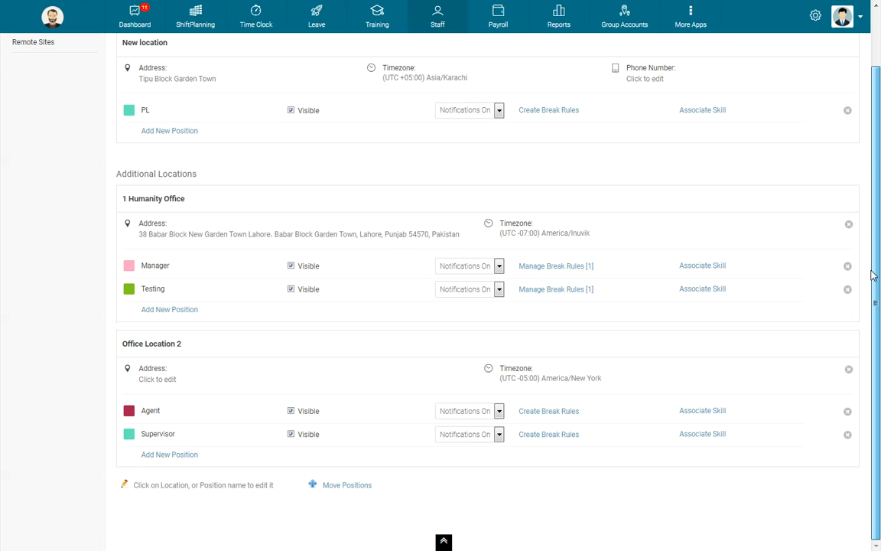
{"action": "scroll", "coordinate": [868, 291], "scroll_direction": "up", "scroll_amount": 2}
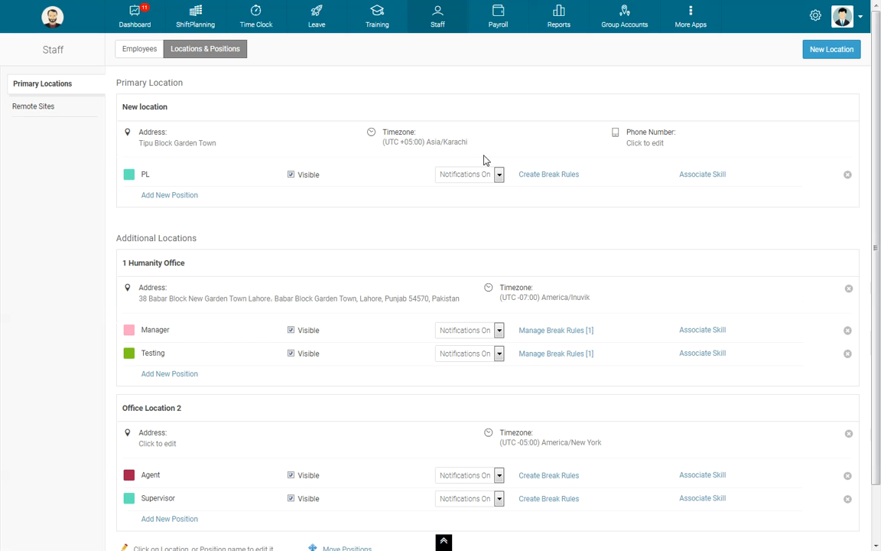
{"action": "left_click", "coordinate": [212, 18]}
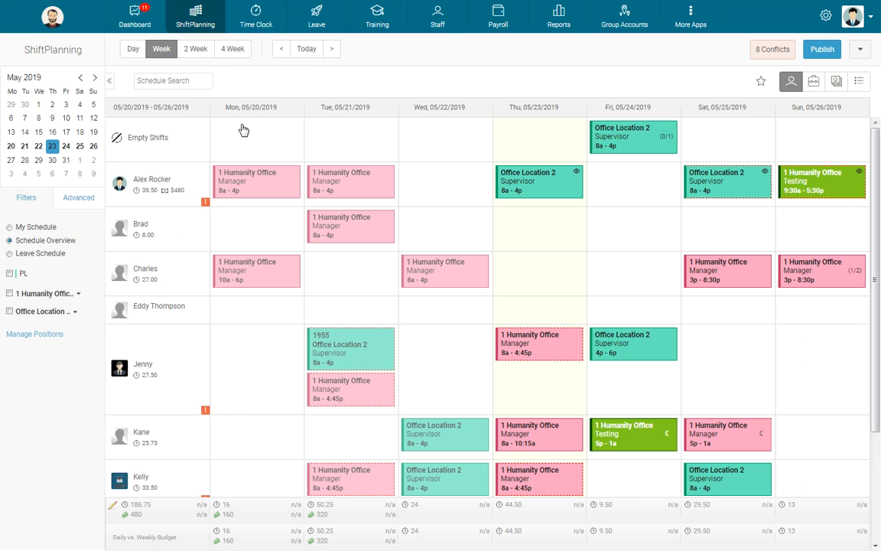
Step: Use the advanced shift filter to show only shifts needing to be re-published
{"action": "left_click", "coordinate": [79, 206]}
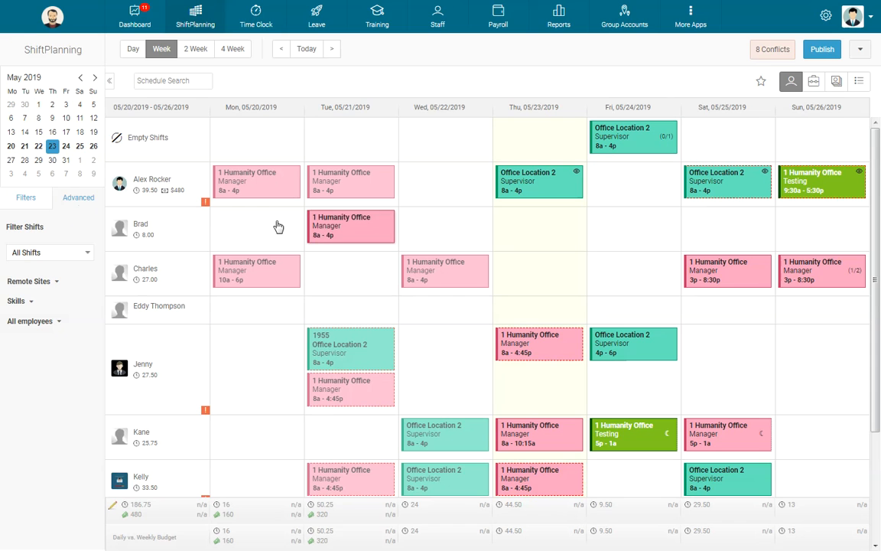
{"action": "left_click", "coordinate": [75, 257]}
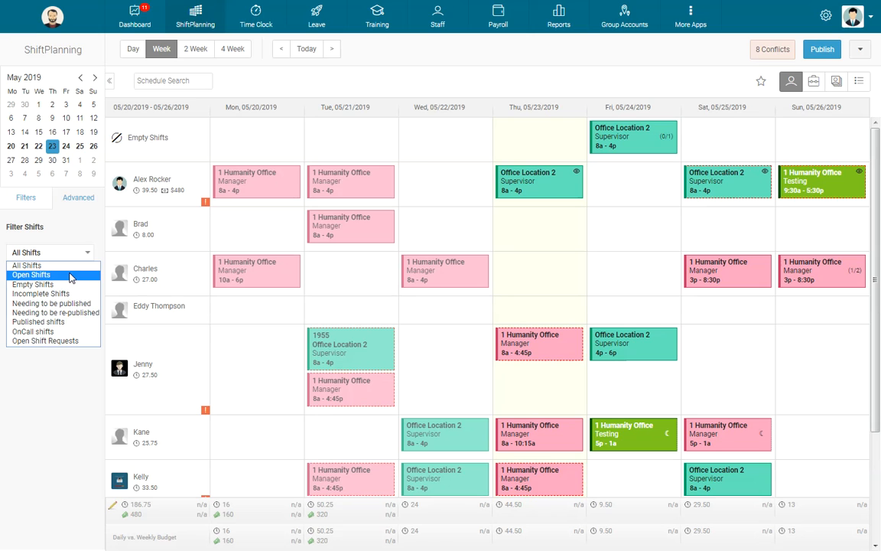
{"action": "left_click", "coordinate": [87, 313]}
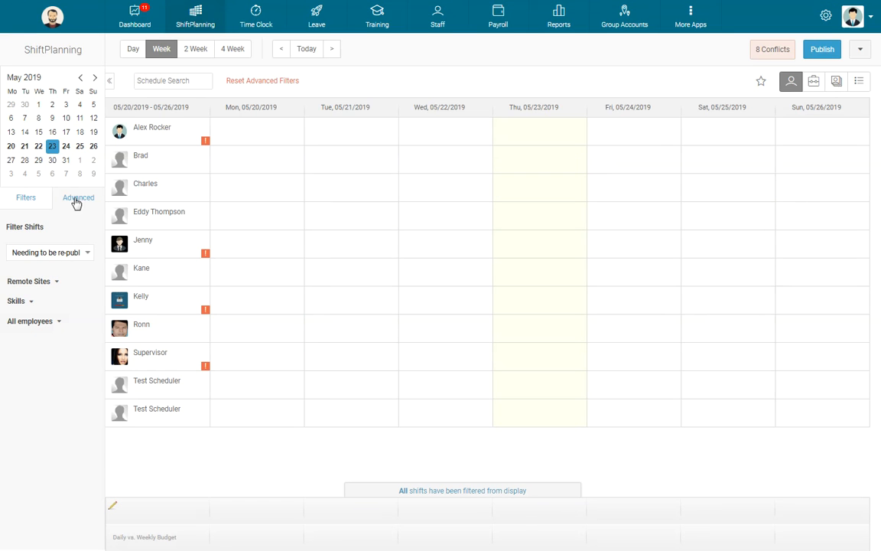
Step: Filter the schedule by published shifts, followed by OnCall shifts
{"action": "left_click", "coordinate": [39, 198]}
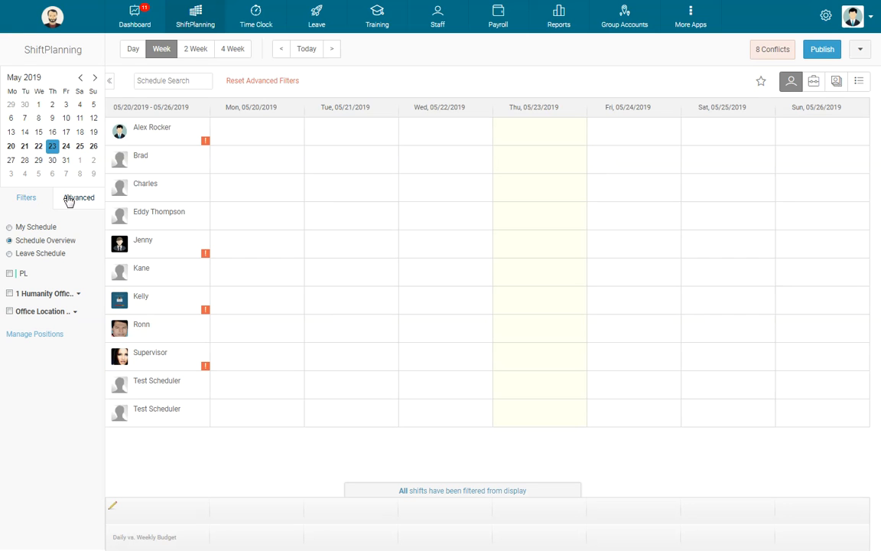
{"action": "left_click", "coordinate": [71, 198]}
{"action": "left_click", "coordinate": [52, 255]}
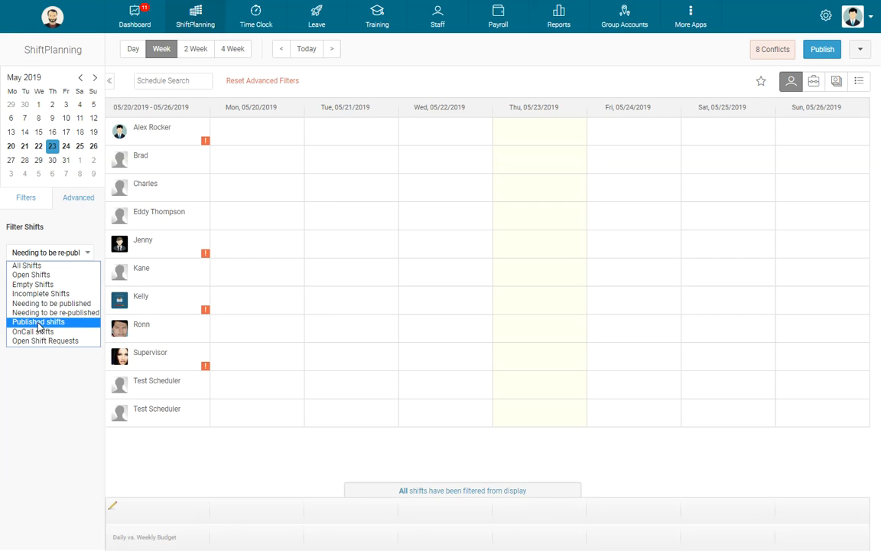
{"action": "left_click", "coordinate": [38, 322]}
{"action": "left_click", "coordinate": [68, 253]}
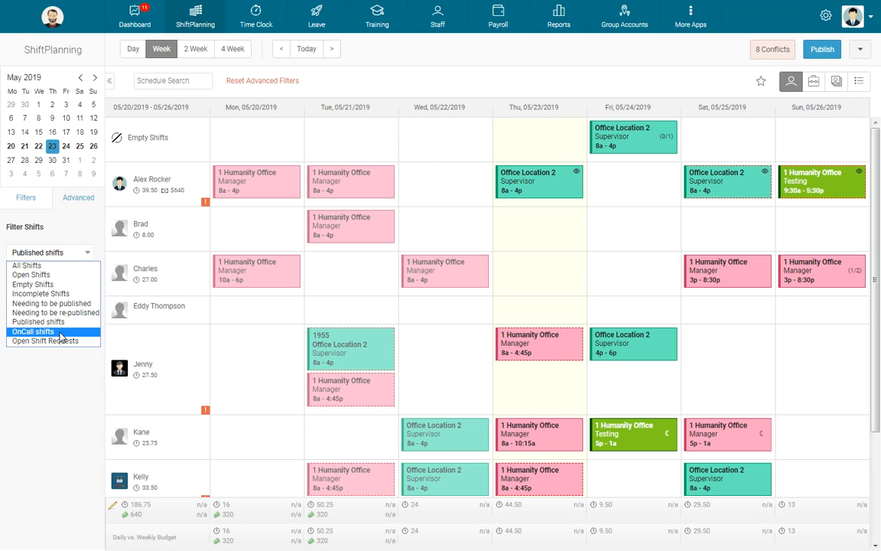
{"action": "left_click", "coordinate": [60, 333]}
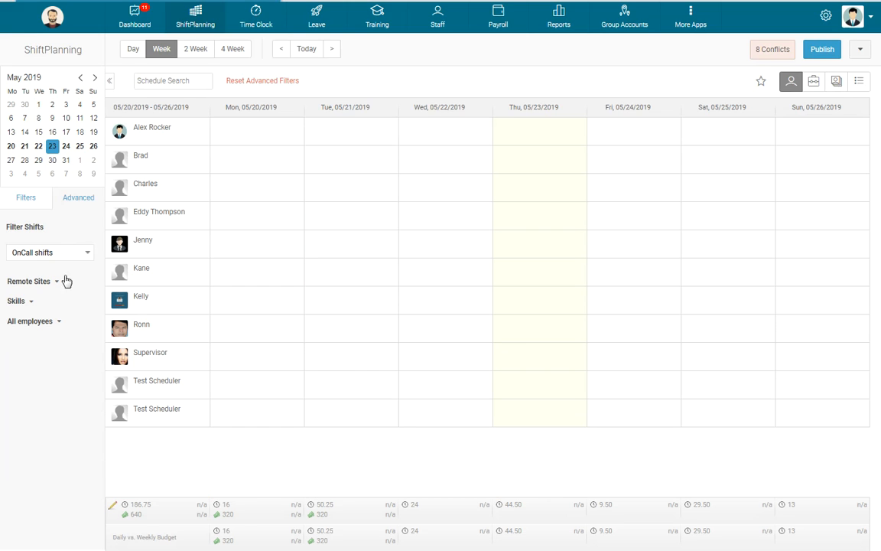
Step: Filter the schedule by Open Shift Requests, followed by Open Shifts
{"action": "left_click", "coordinate": [68, 253]}
{"action": "left_click", "coordinate": [54, 343]}
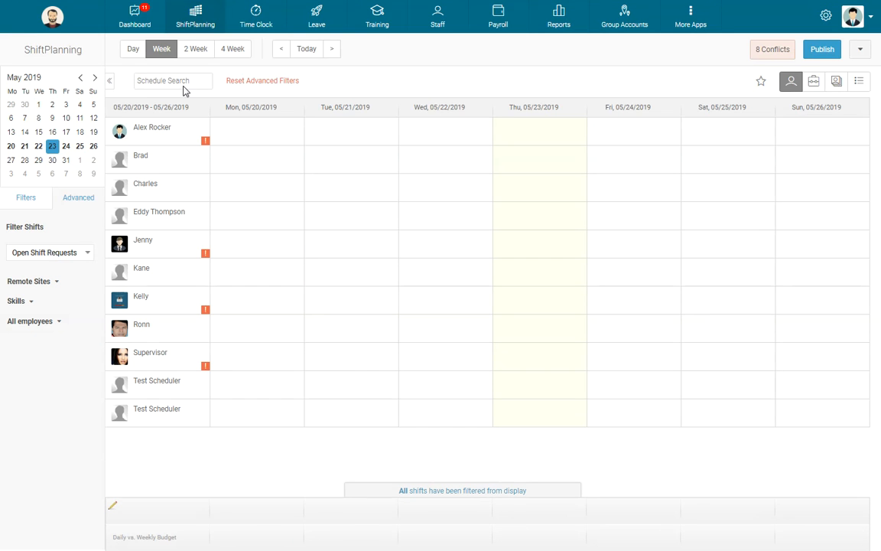
{"action": "left_click", "coordinate": [62, 258]}
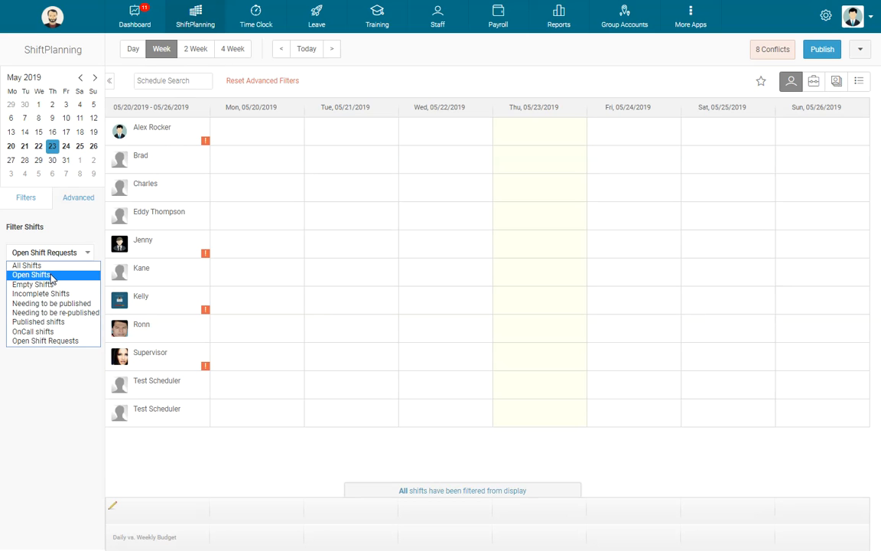
{"action": "left_click", "coordinate": [49, 276]}
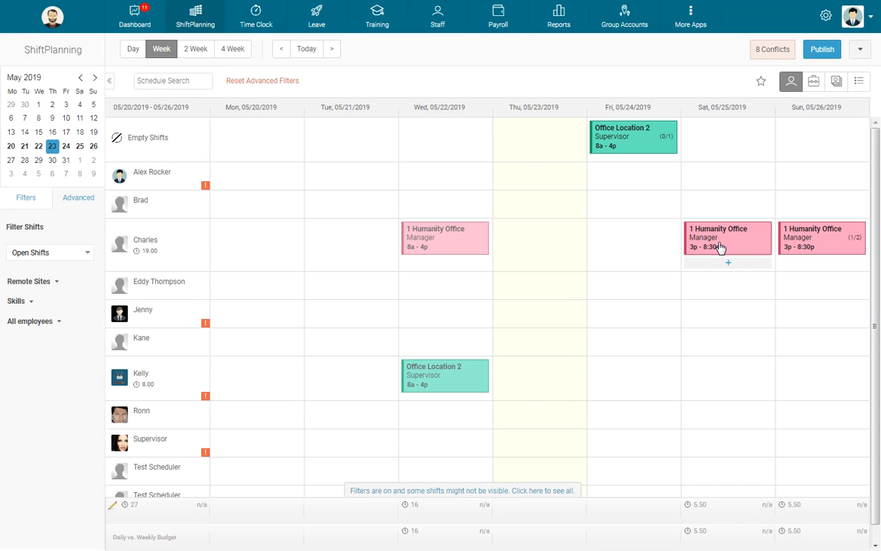
Step: Inspect the open slot setup of the empty Supervisor shift on 05/24/2019, and close it without saving
{"action": "left_click", "coordinate": [634, 142]}
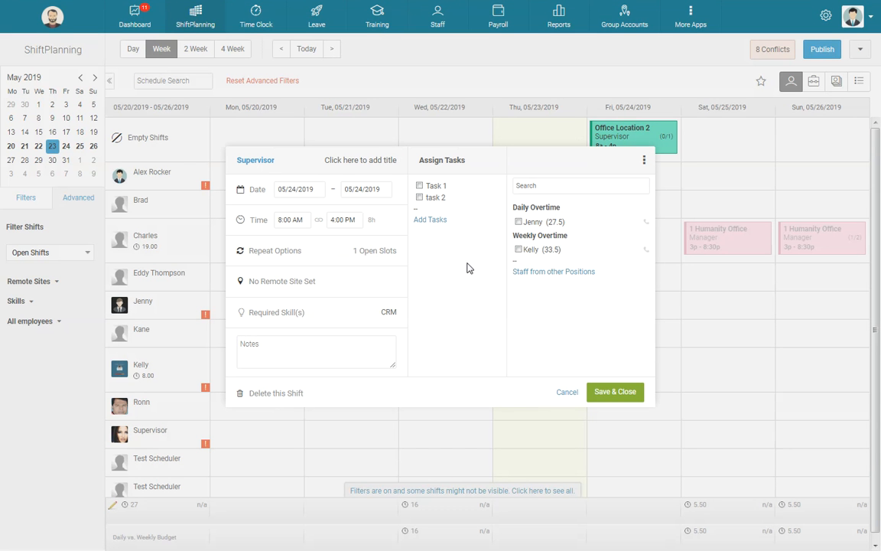
{"action": "left_click", "coordinate": [371, 251]}
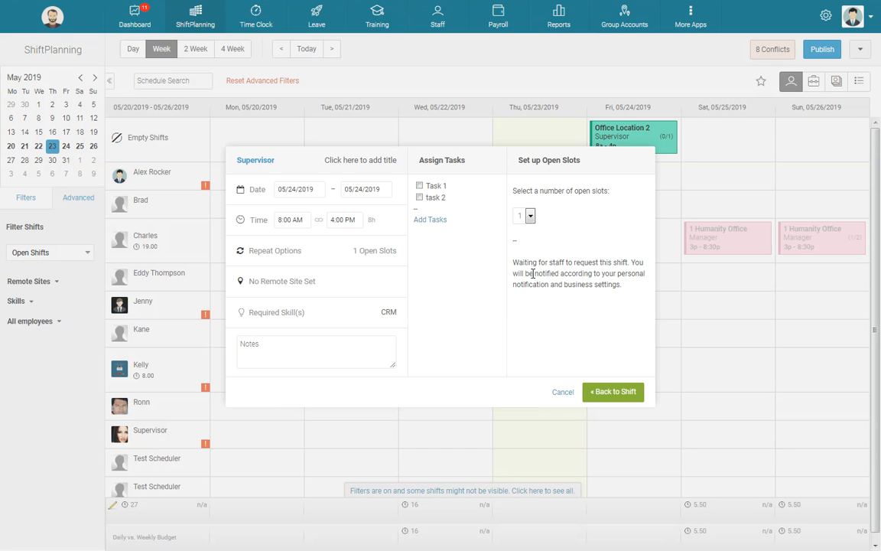
{"action": "left_click", "coordinate": [563, 392]}
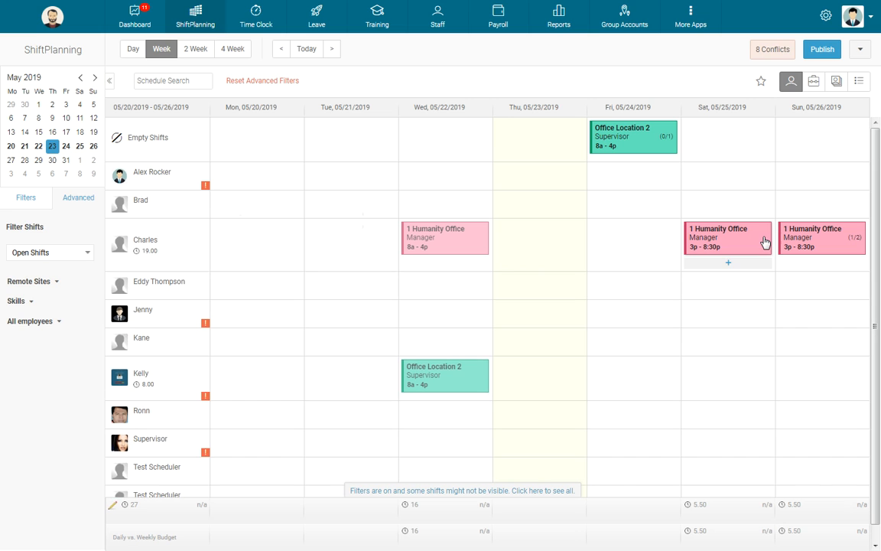
Step: Filter the schedule by Empty Shifts, followed by Incomplete Shifts
{"action": "left_click", "coordinate": [68, 253]}
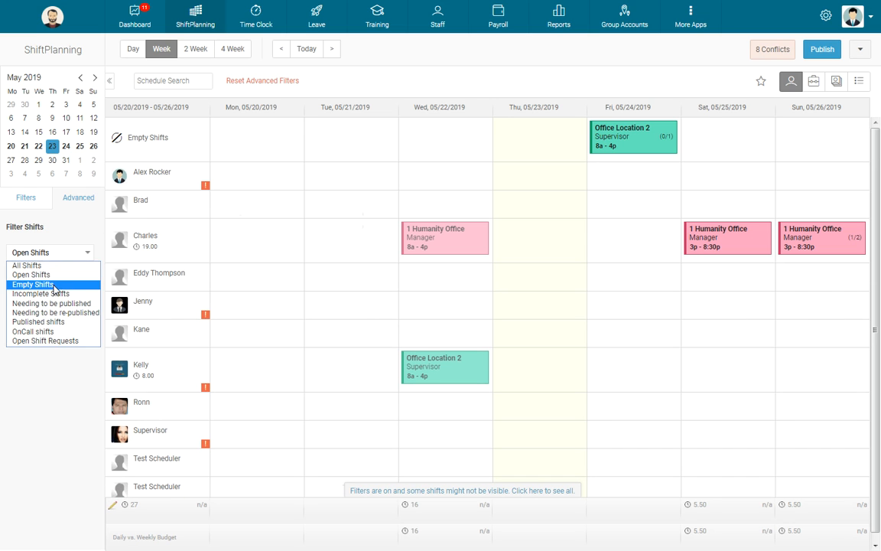
{"action": "left_click", "coordinate": [54, 286]}
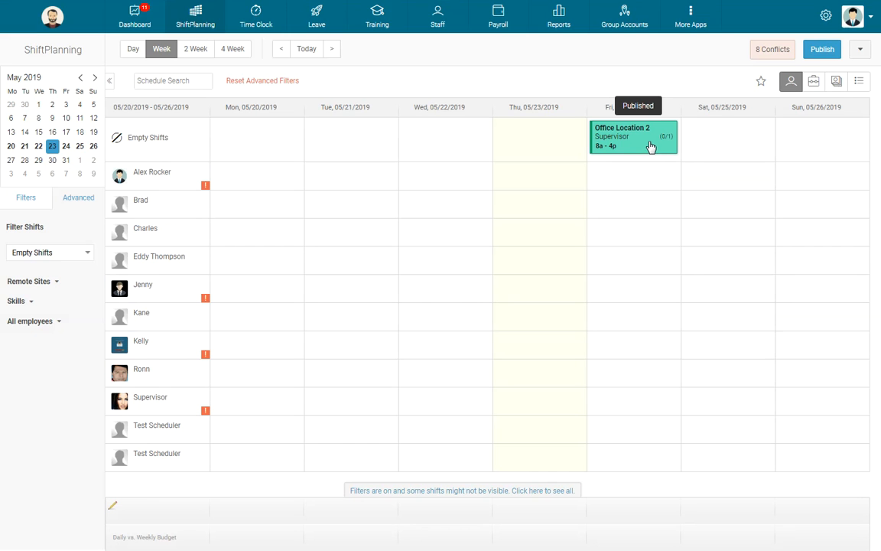
{"action": "left_click", "coordinate": [58, 255]}
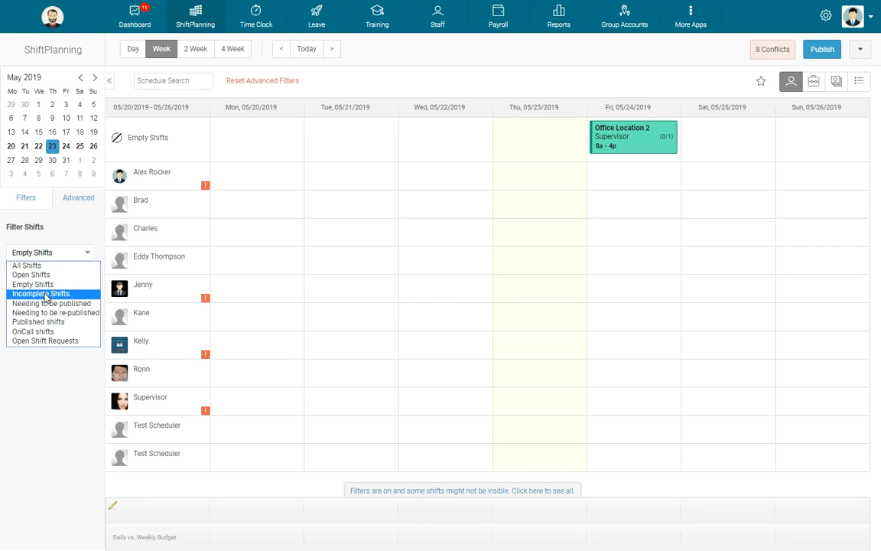
{"action": "left_click", "coordinate": [45, 295]}
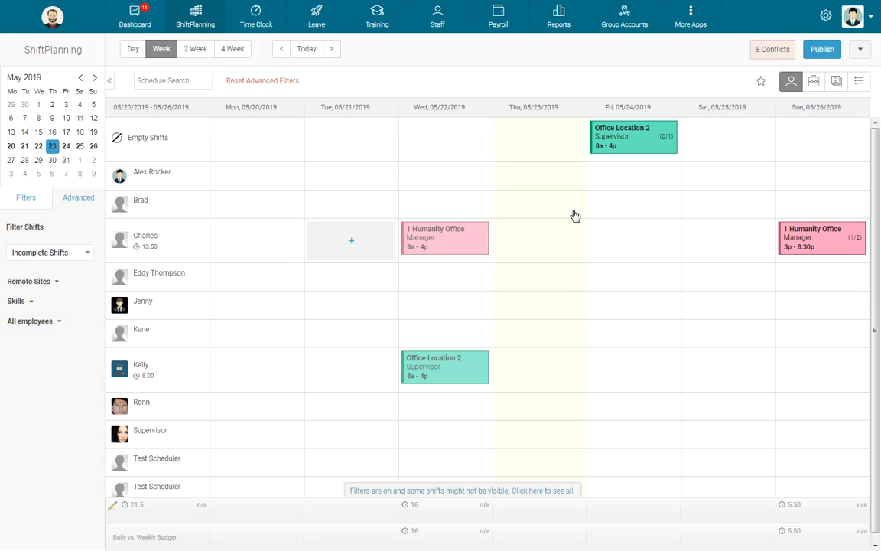
Step: Review the details and open slots of Wednesday's incomplete Manager and Supervisor shifts, and save and close the shift details
{"action": "left_click", "coordinate": [467, 243]}
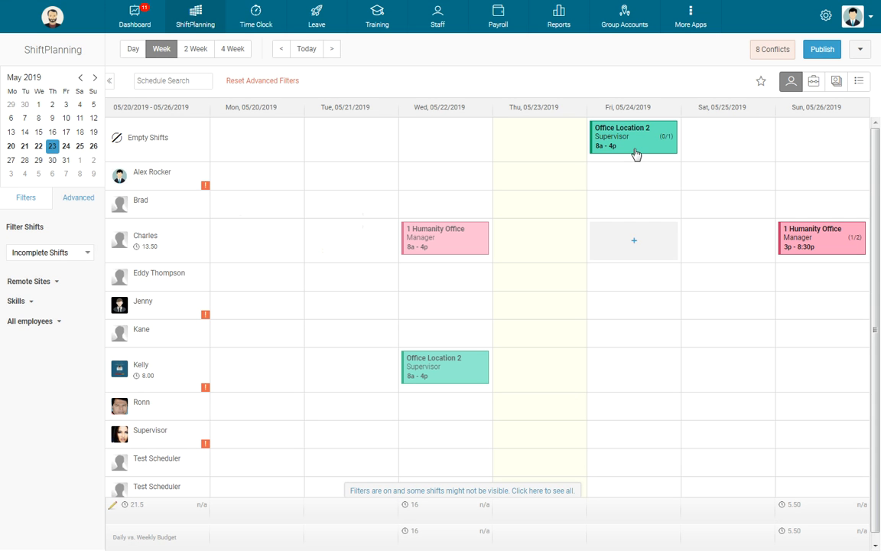
{"action": "left_click", "coordinate": [450, 373]}
{"action": "left_click", "coordinate": [562, 392]}
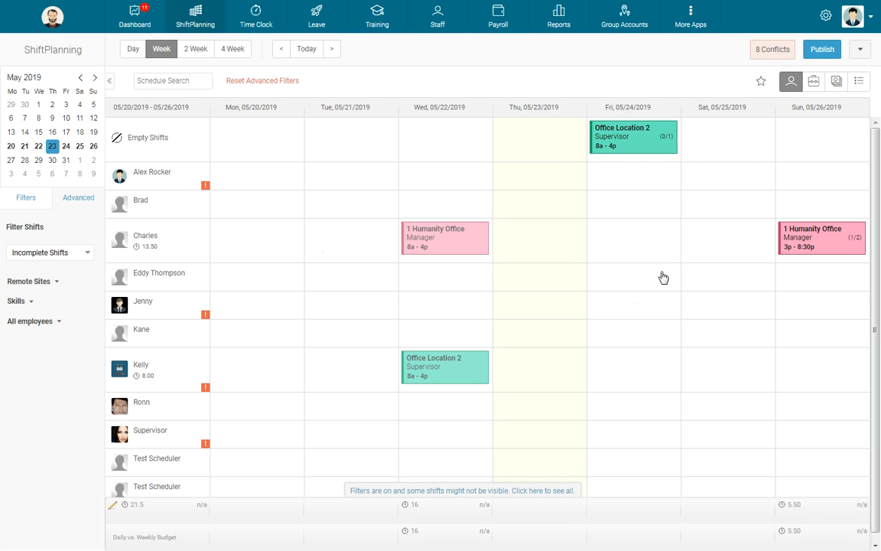
{"action": "left_click", "coordinate": [410, 369]}
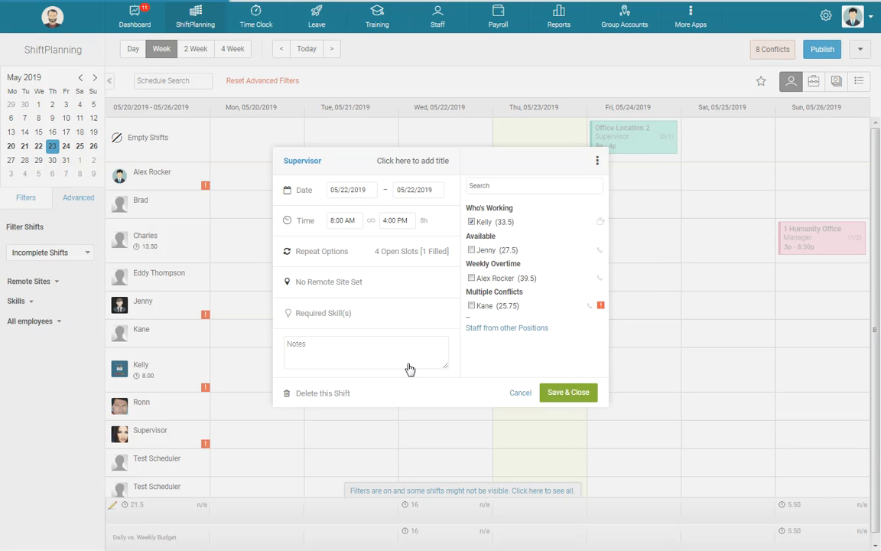
{"action": "left_click", "coordinate": [564, 394]}
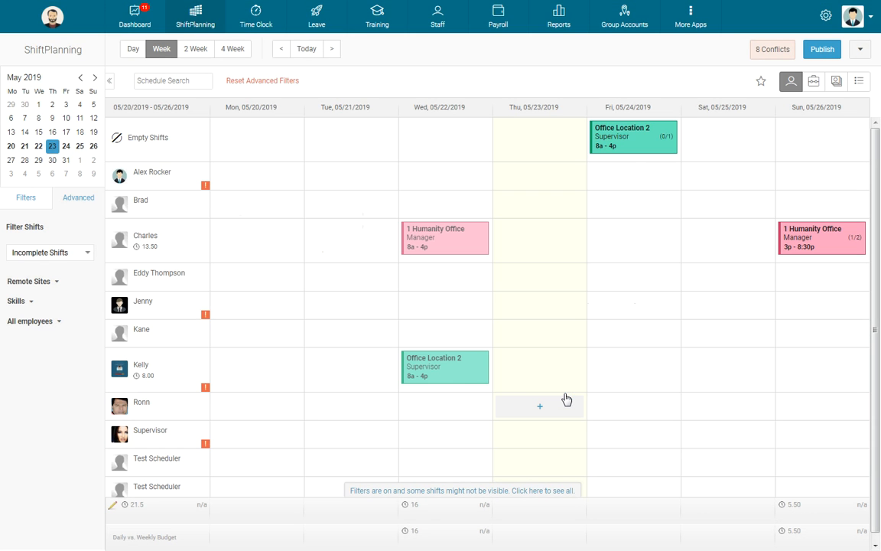
Step: Filter the schedule by shifts needing to be published, and reset the advanced filters
{"action": "left_click", "coordinate": [58, 252]}
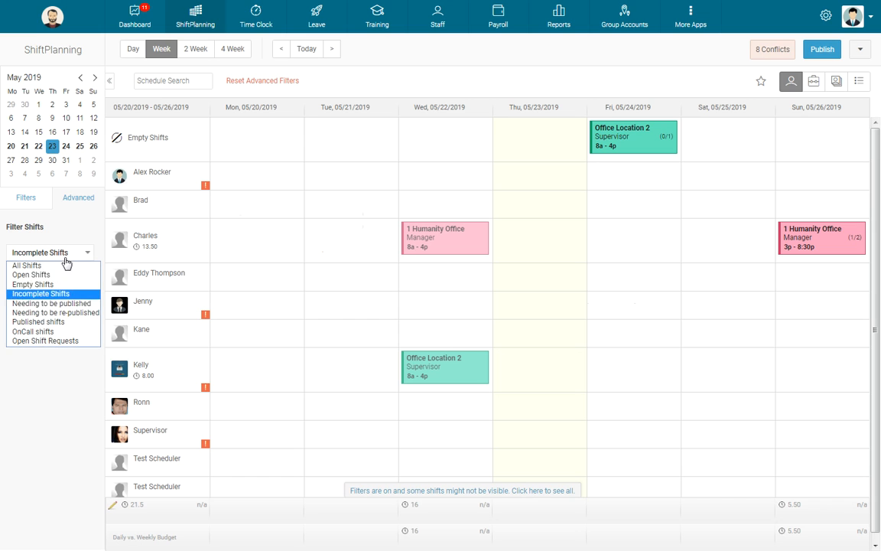
{"action": "left_click", "coordinate": [57, 303]}
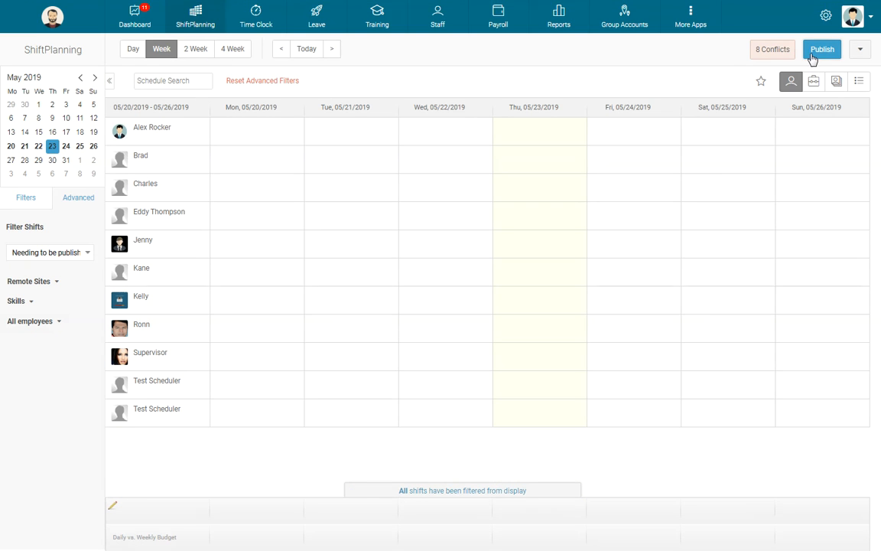
{"action": "left_click", "coordinate": [272, 81]}
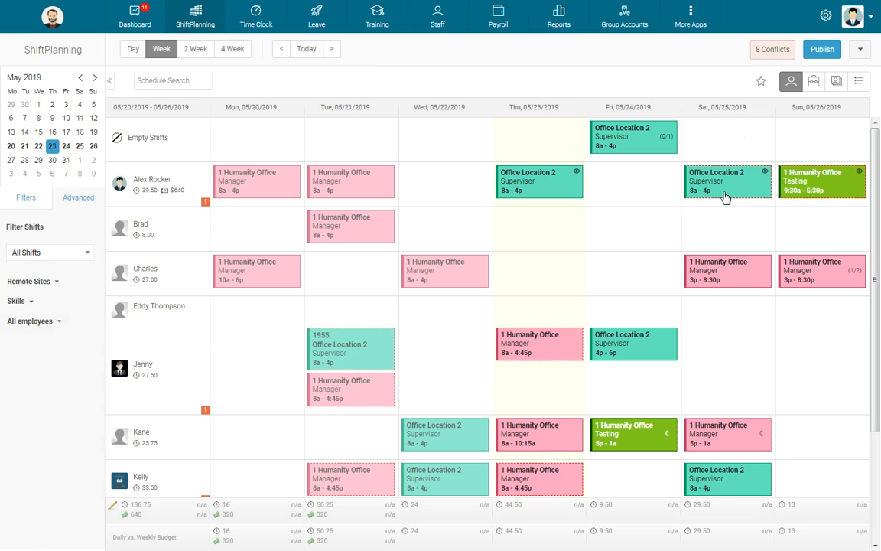
Step: Add an 8a - 4p Manager shift at 1 Humanity Office on 05/25/2019 for the second listed employee, and filter by shifts needing to be published
{"action": "left_click", "coordinate": [729, 205]}
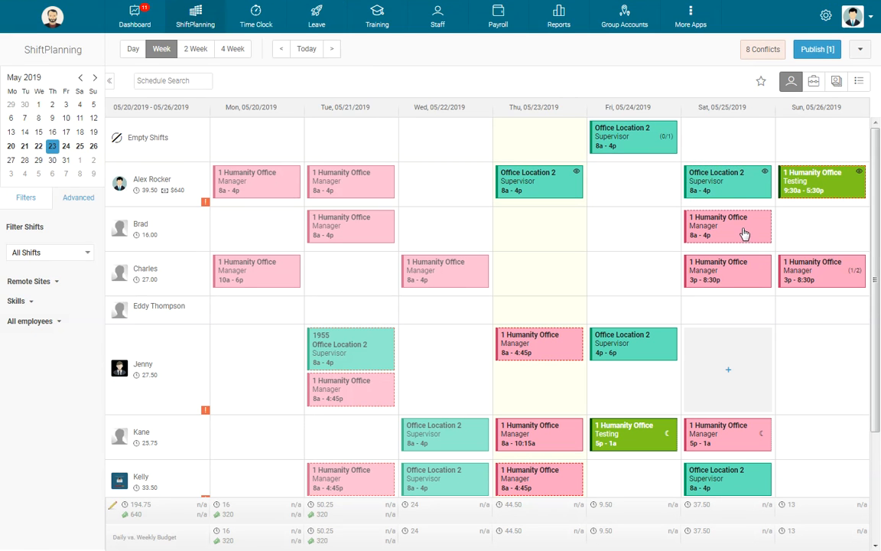
{"action": "left_click", "coordinate": [60, 255]}
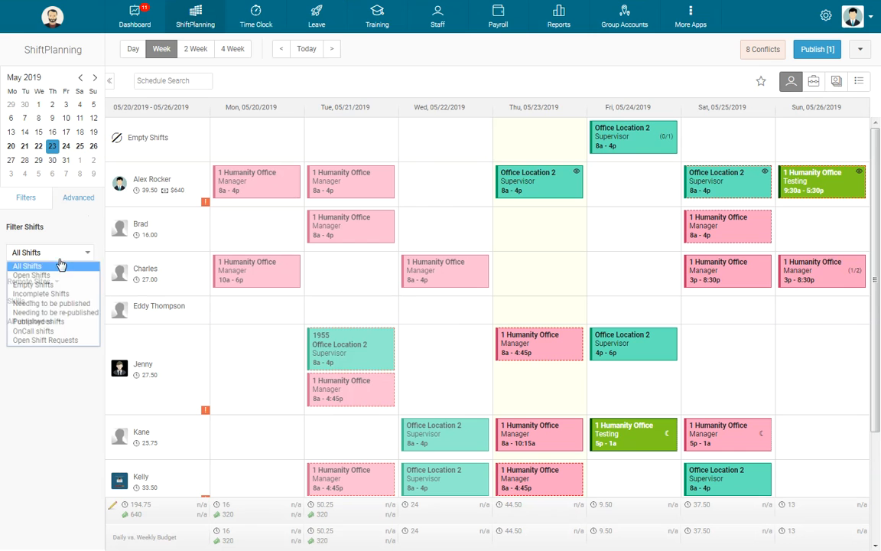
{"action": "key", "text": "Escape"}
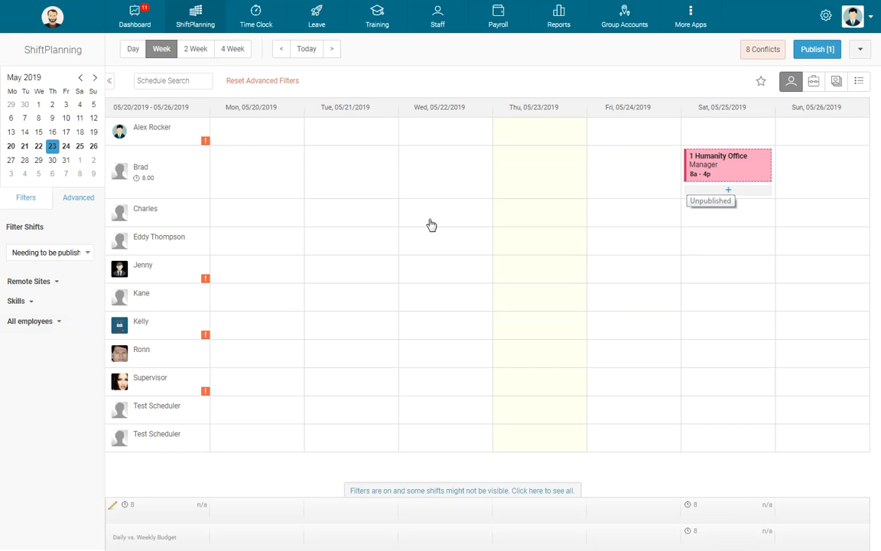
Step: Filter the schedule by shifts needing to be re-published, and set the shift filter back to All Shifts
{"action": "left_click", "coordinate": [71, 254]}
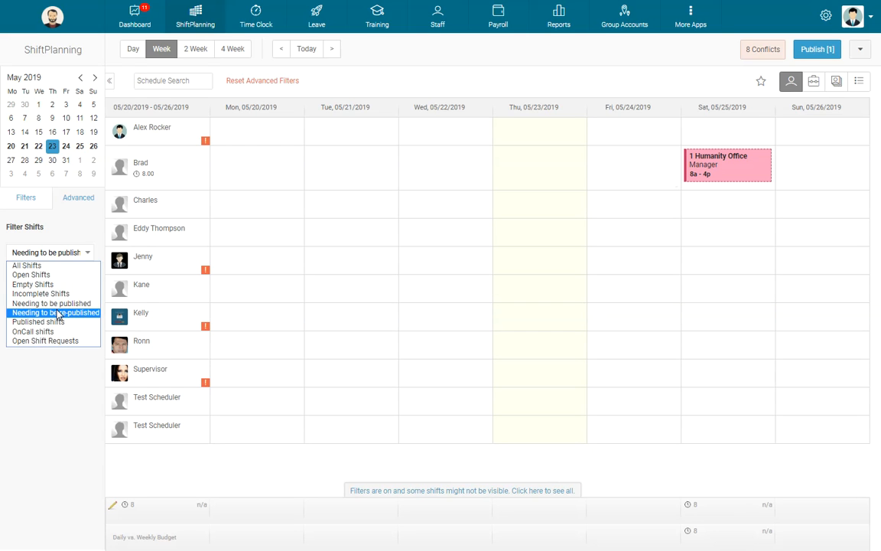
{"action": "left_click", "coordinate": [58, 315]}
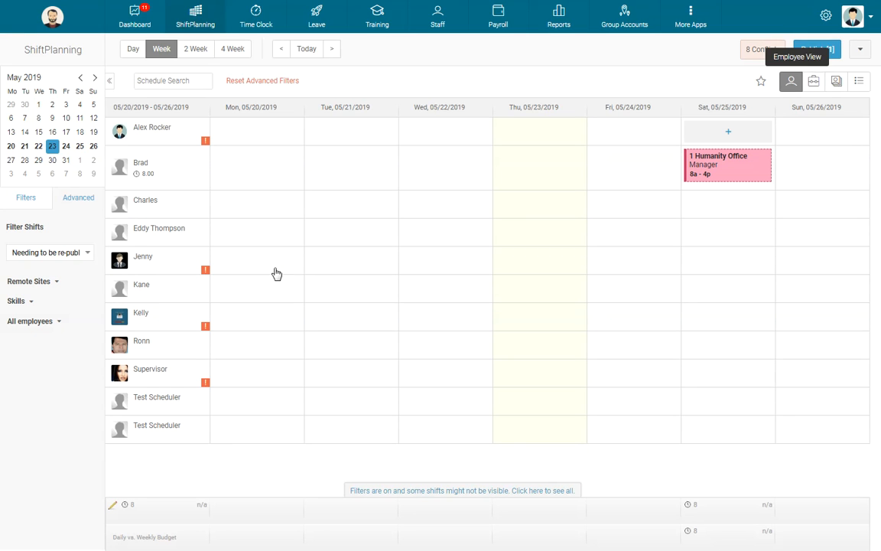
{"action": "left_click", "coordinate": [61, 252]}
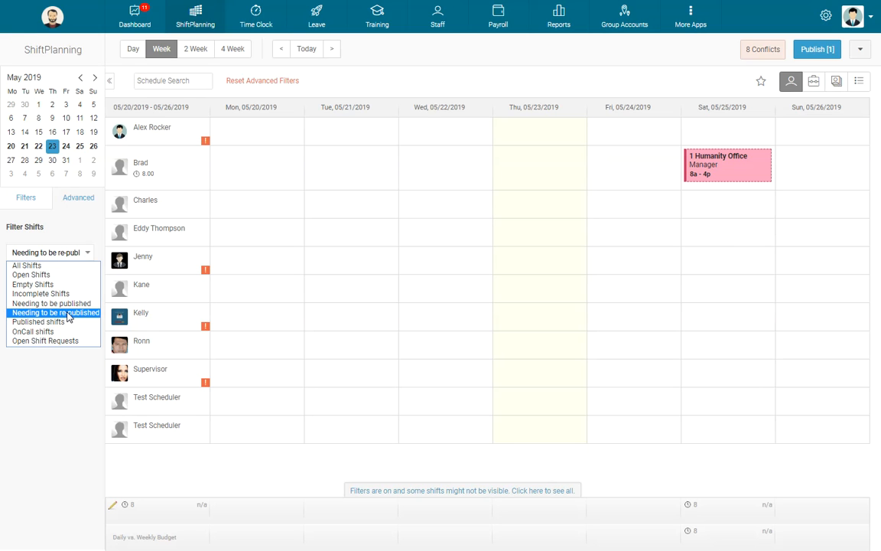
{"action": "left_click", "coordinate": [35, 265]}
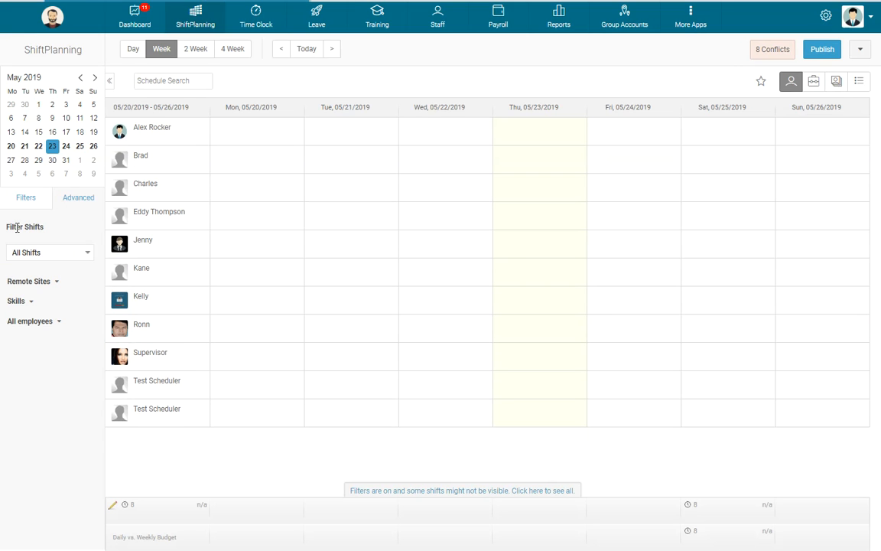
Step: Add a note starting with "Testing some notes" to the Testing shift on 05/26/2019 and save the shift
{"action": "left_click", "coordinate": [24, 195]}
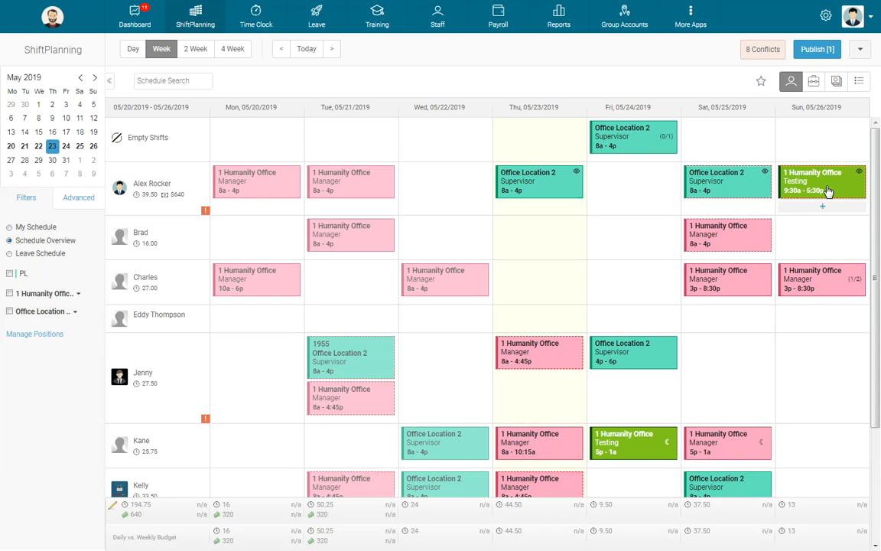
{"action": "left_click", "coordinate": [828, 190]}
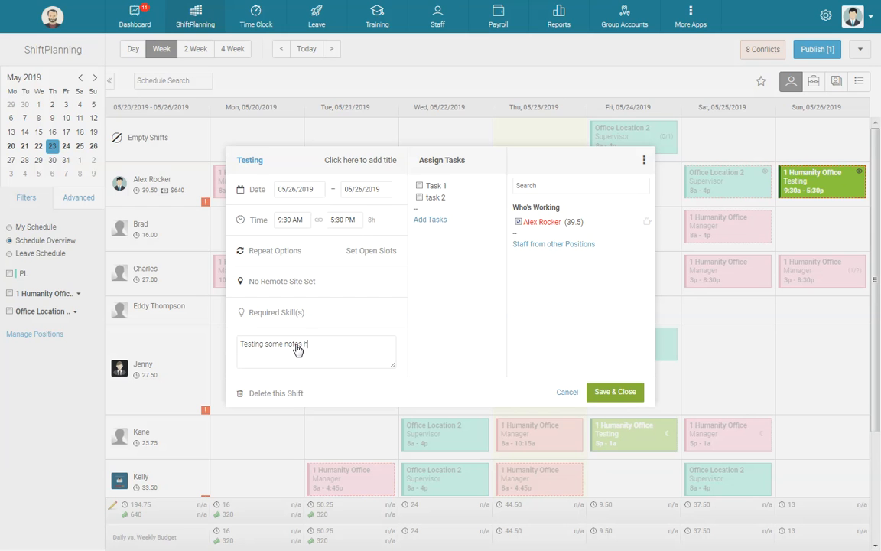
{"action": "left_click", "coordinate": [616, 392]}
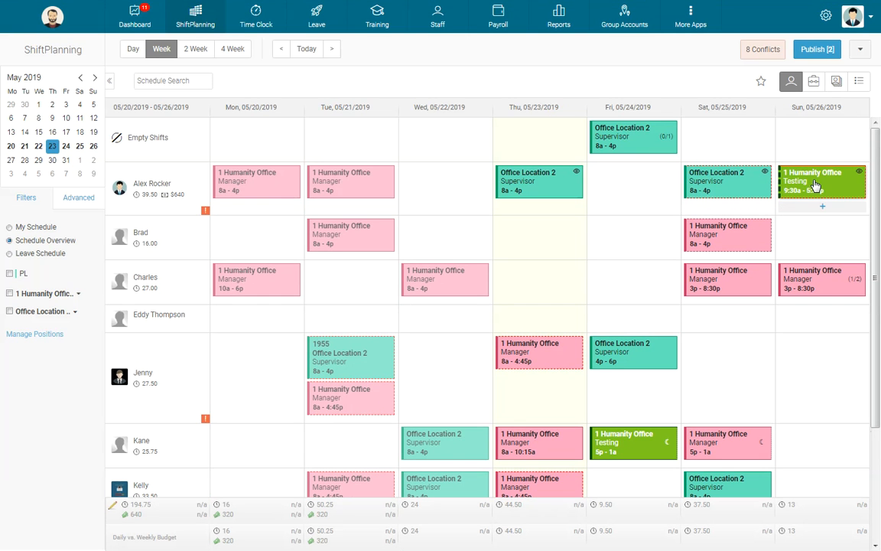
Step: Filter the schedule by shifts needing to be published, followed by shifts needing to be re-published
{"action": "left_click", "coordinate": [77, 197]}
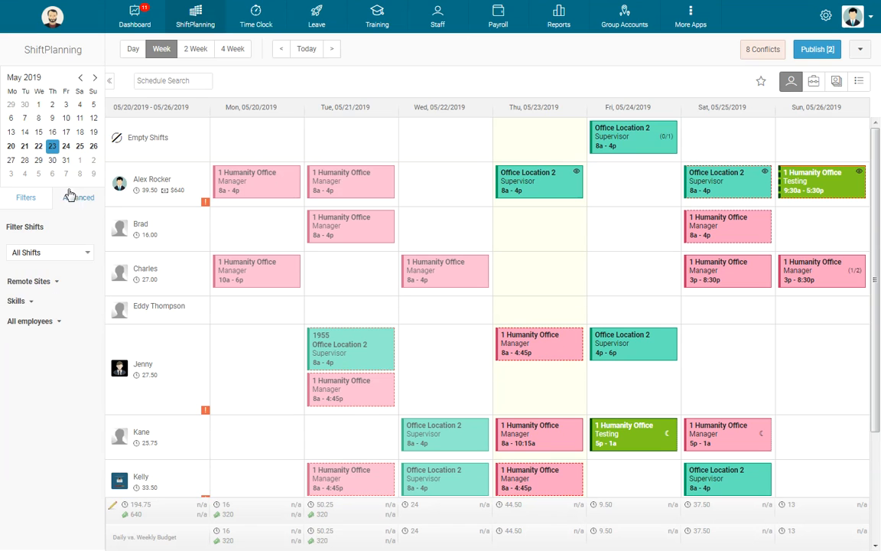
{"action": "left_click", "coordinate": [75, 254]}
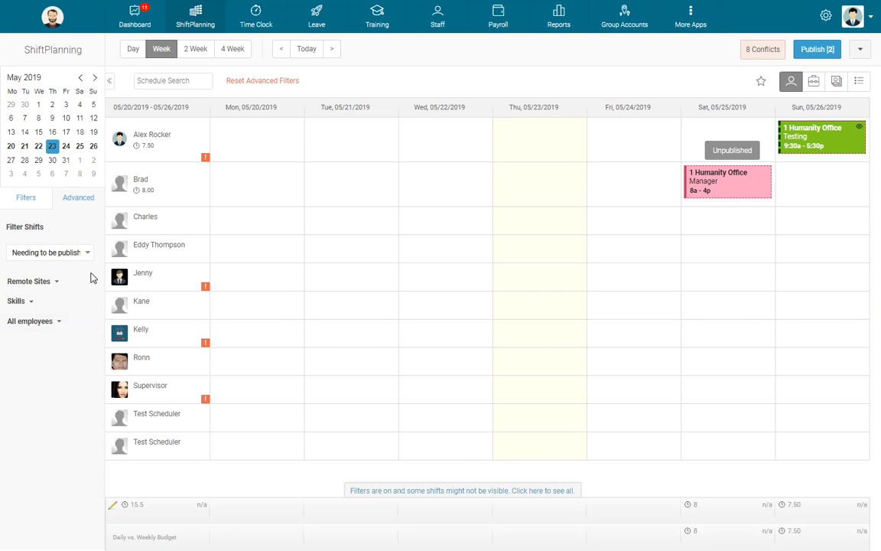
{"action": "left_click", "coordinate": [77, 254]}
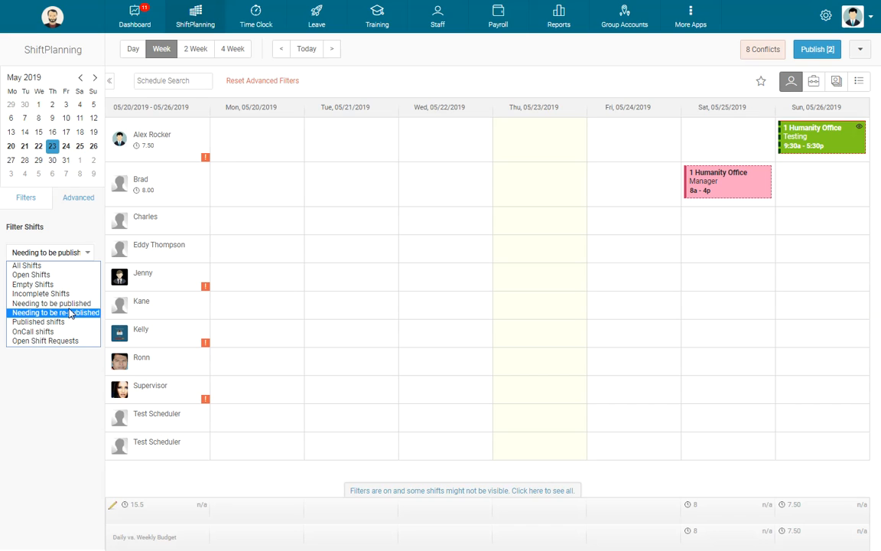
{"action": "left_click", "coordinate": [70, 313]}
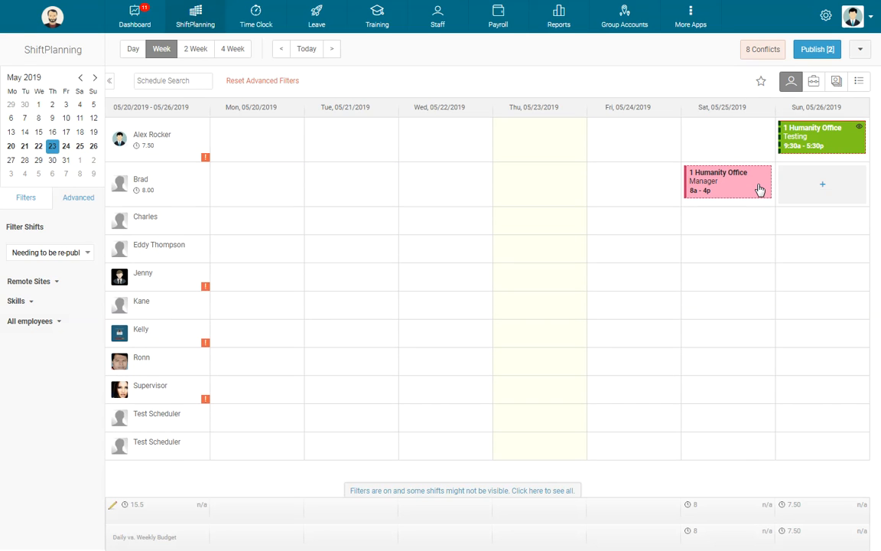
Step: Filter the schedule by Published shifts, followed by OnCall shifts
{"action": "left_click", "coordinate": [73, 258]}
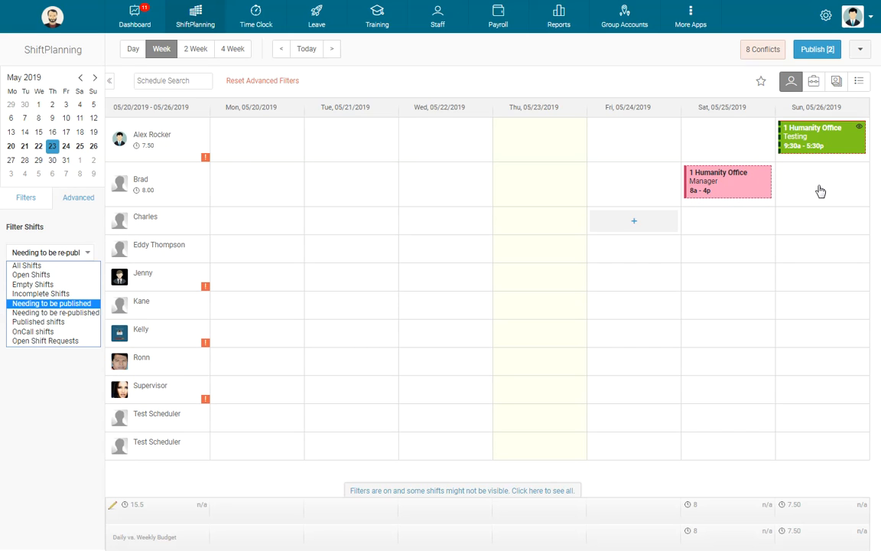
{"action": "left_click", "coordinate": [68, 323]}
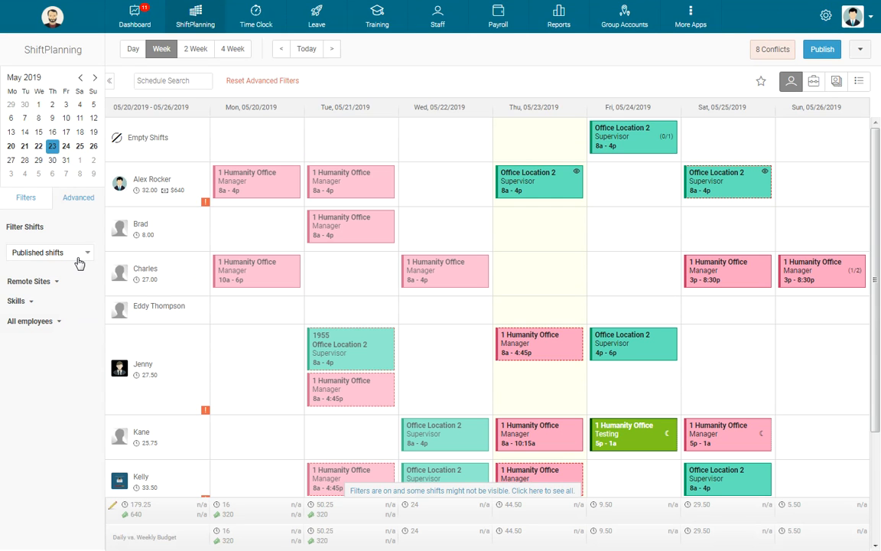
{"action": "left_click", "coordinate": [79, 262]}
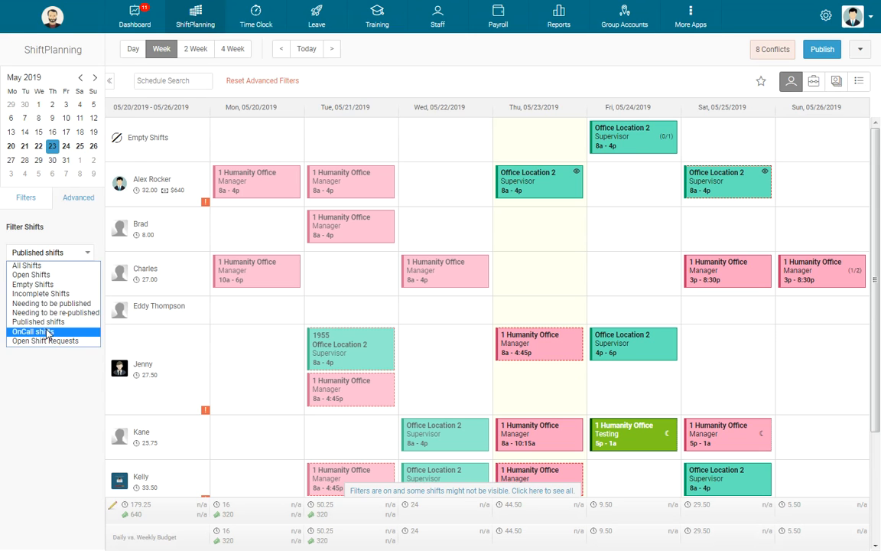
{"action": "left_click", "coordinate": [44, 301]}
Step: Reset the advanced filters, and put the two available employees on call for the 3:00 PM to 8:30 PM Manager shift on 05/26/2019
{"action": "left_click", "coordinate": [39, 199]}
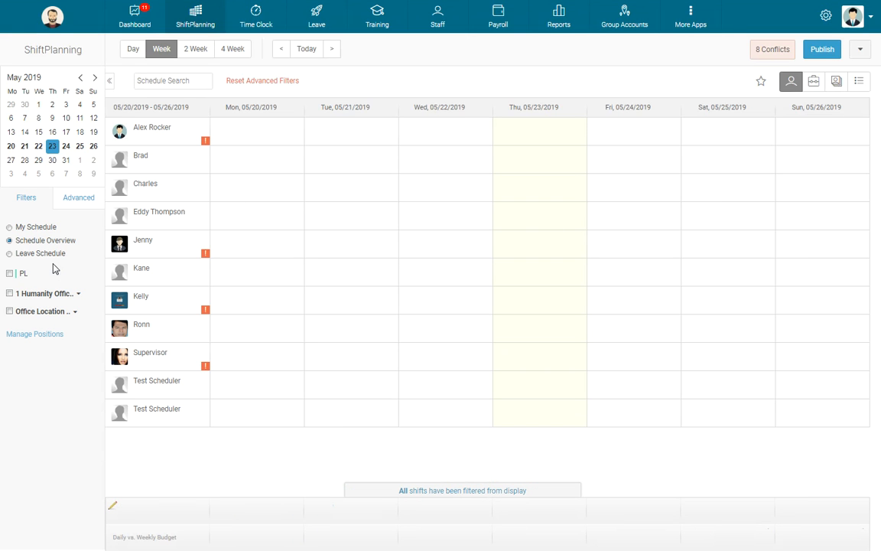
{"action": "left_click", "coordinate": [289, 89]}
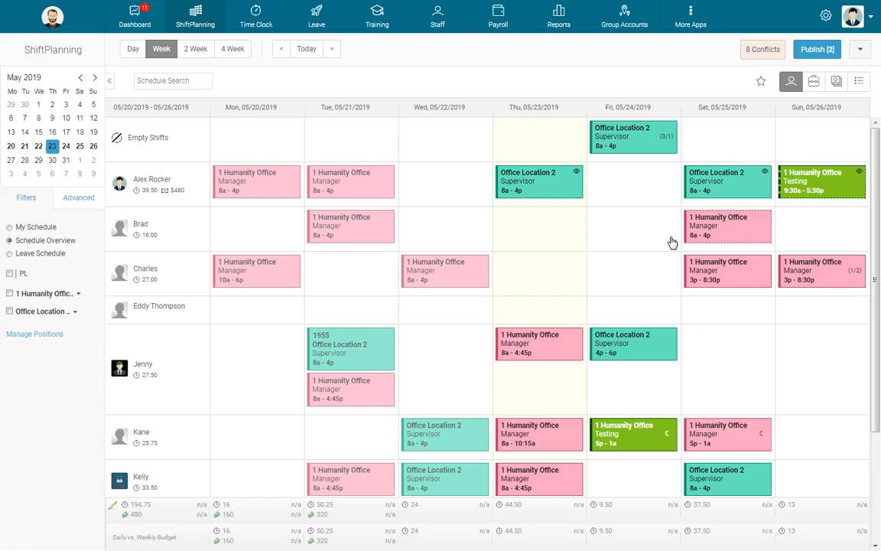
{"action": "left_click", "coordinate": [803, 279]}
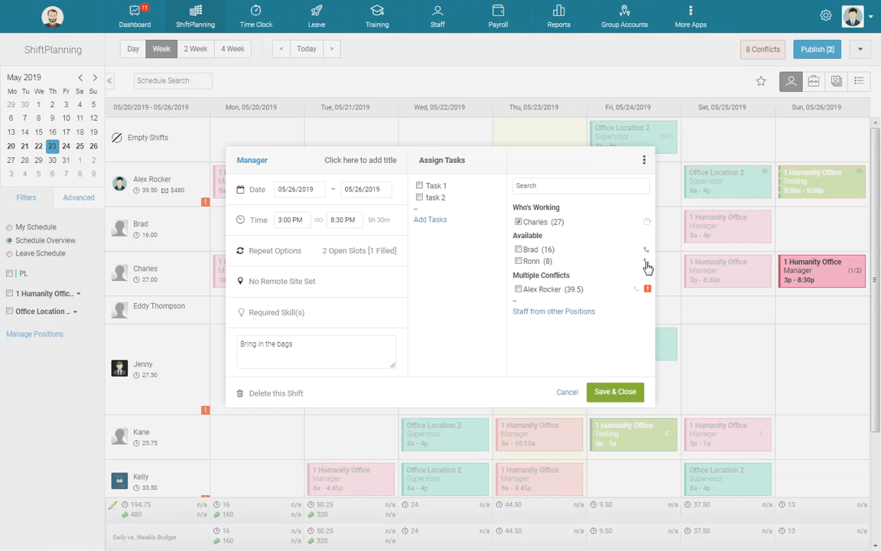
{"action": "left_click", "coordinate": [621, 391]}
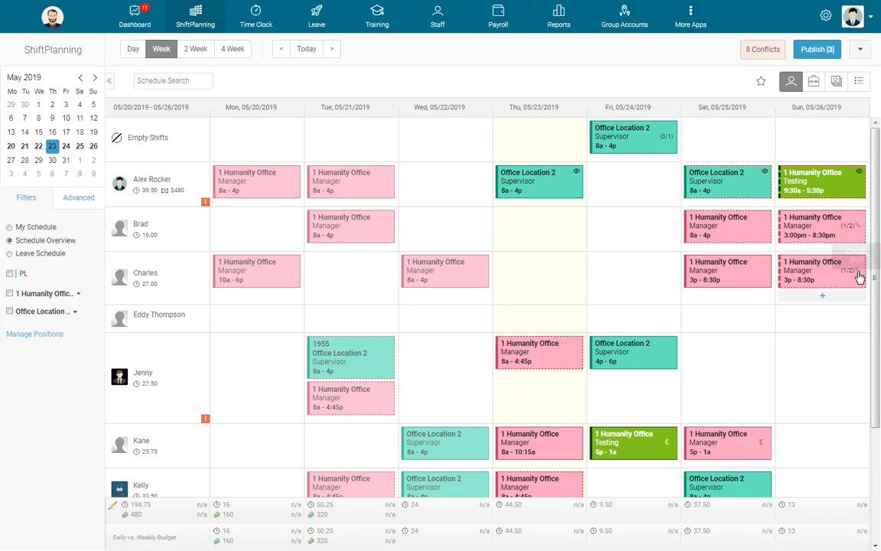
Step: Filter the schedule by OnCall shifts, followed by Open Shift Requests
{"action": "left_click", "coordinate": [77, 198]}
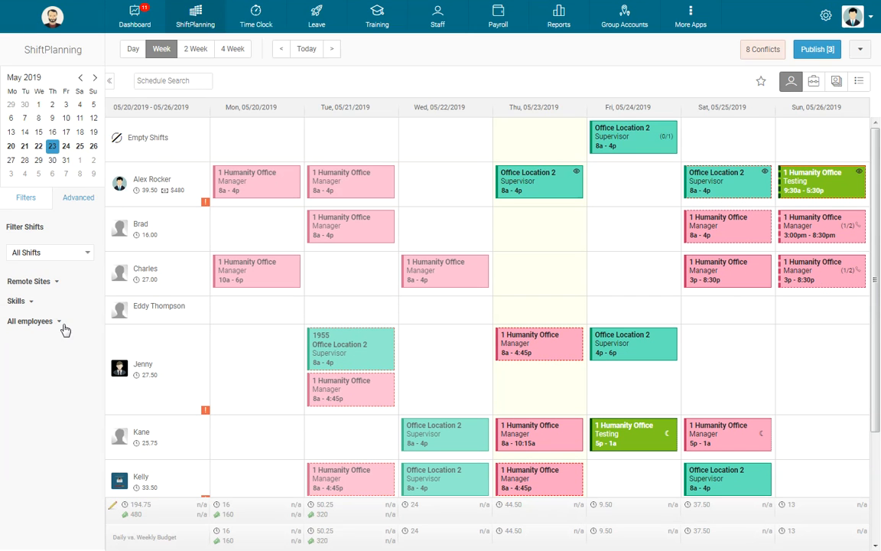
{"action": "left_click", "coordinate": [62, 261]}
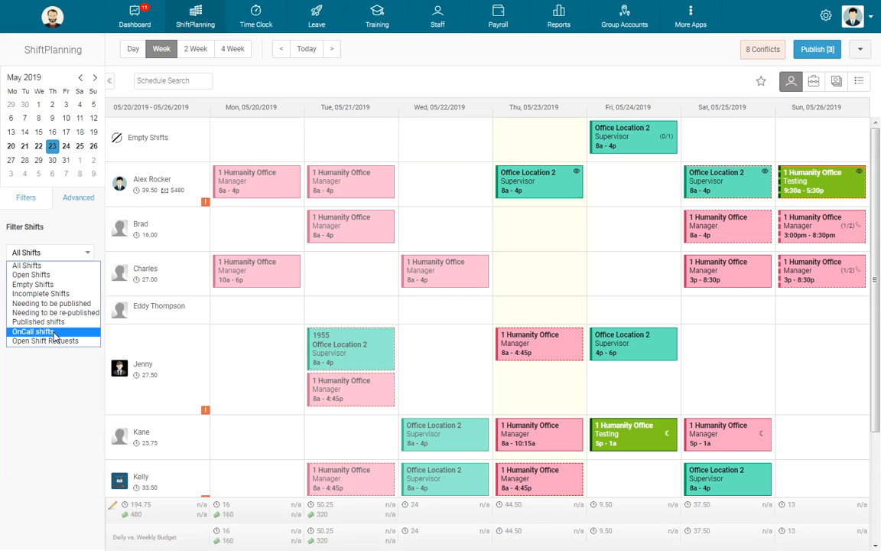
{"action": "left_click", "coordinate": [52, 331]}
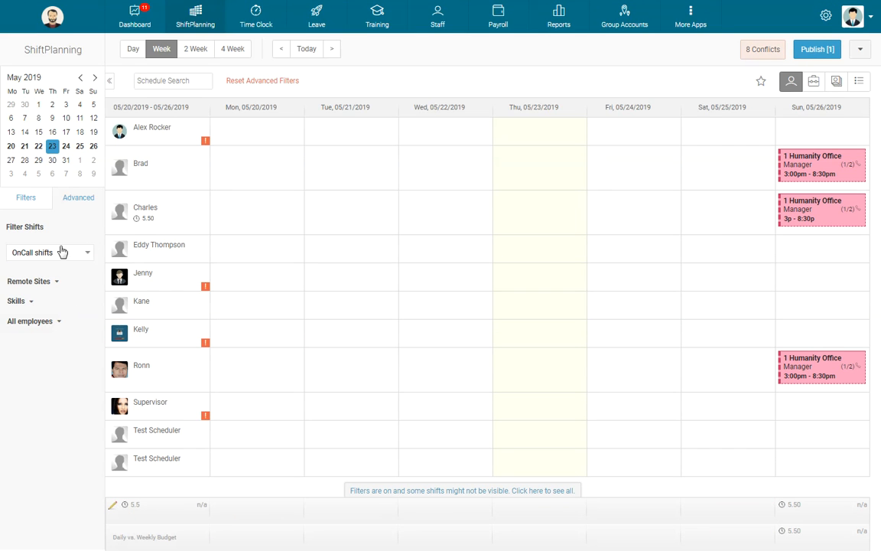
{"action": "left_click", "coordinate": [61, 251]}
{"action": "left_click", "coordinate": [41, 310]}
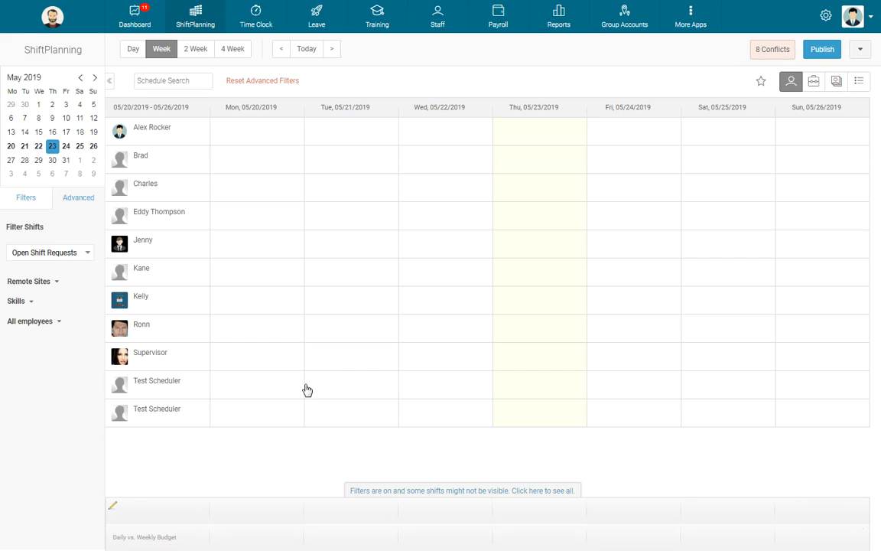